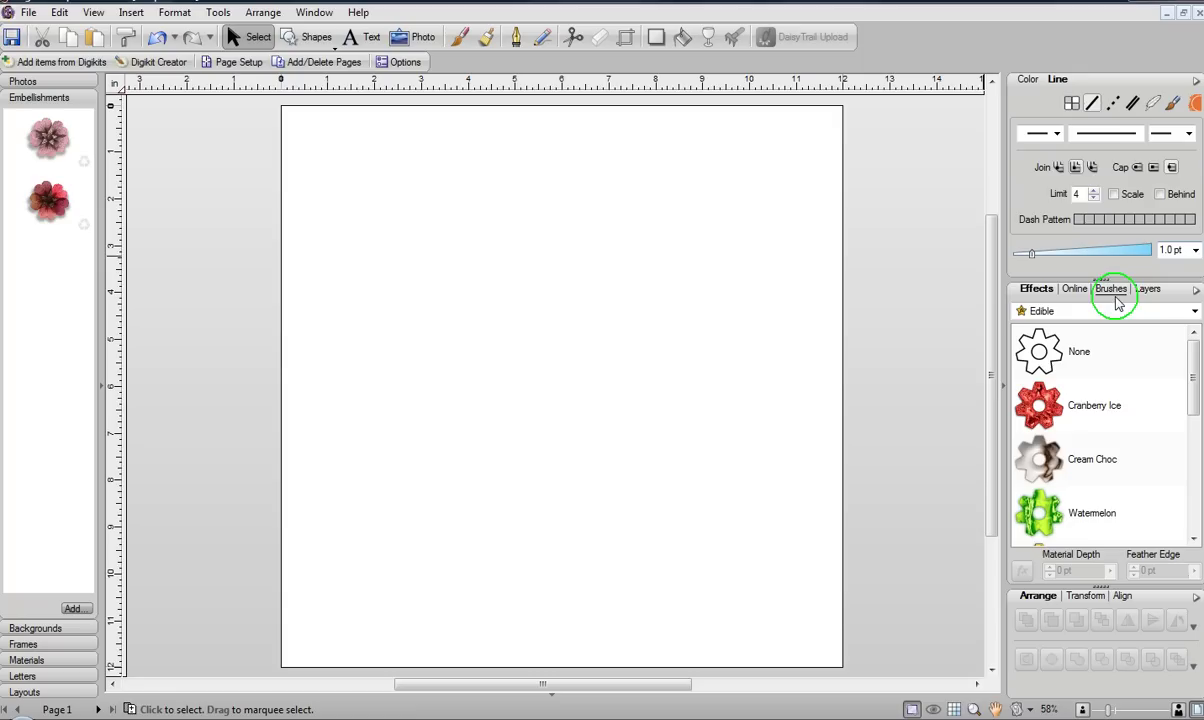
- Switch the brush library from Stitches - Eyelets to the empty Workspace category
click(1108, 295)
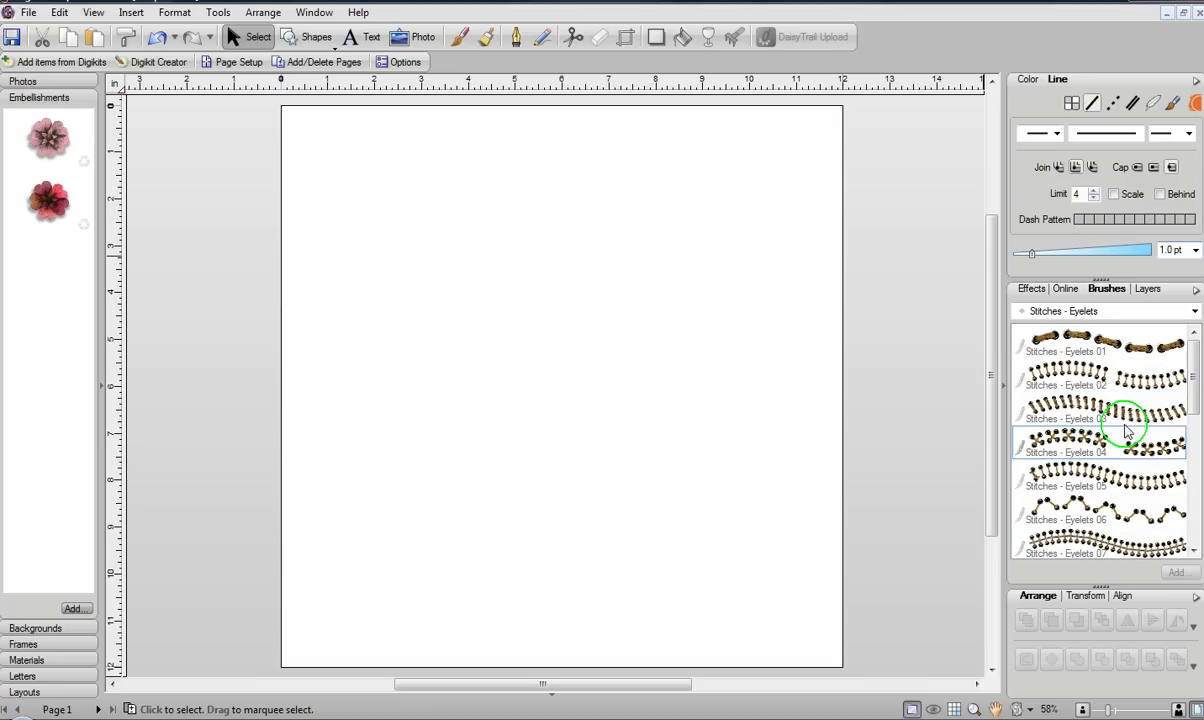
click(1194, 313)
mouse_move(1197, 425)
mouse_down()
mouse_move(1199, 450)
mouse_move(1196, 423)
mouse_up()
click(1087, 346)
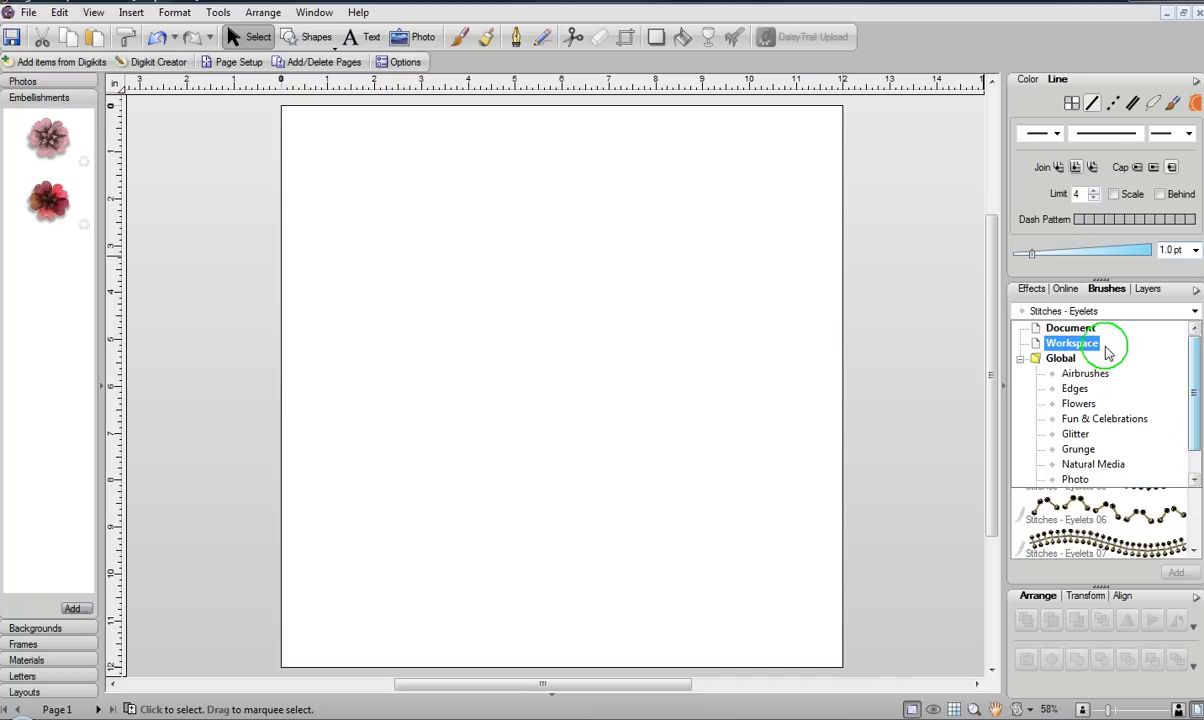
click(1087, 346)
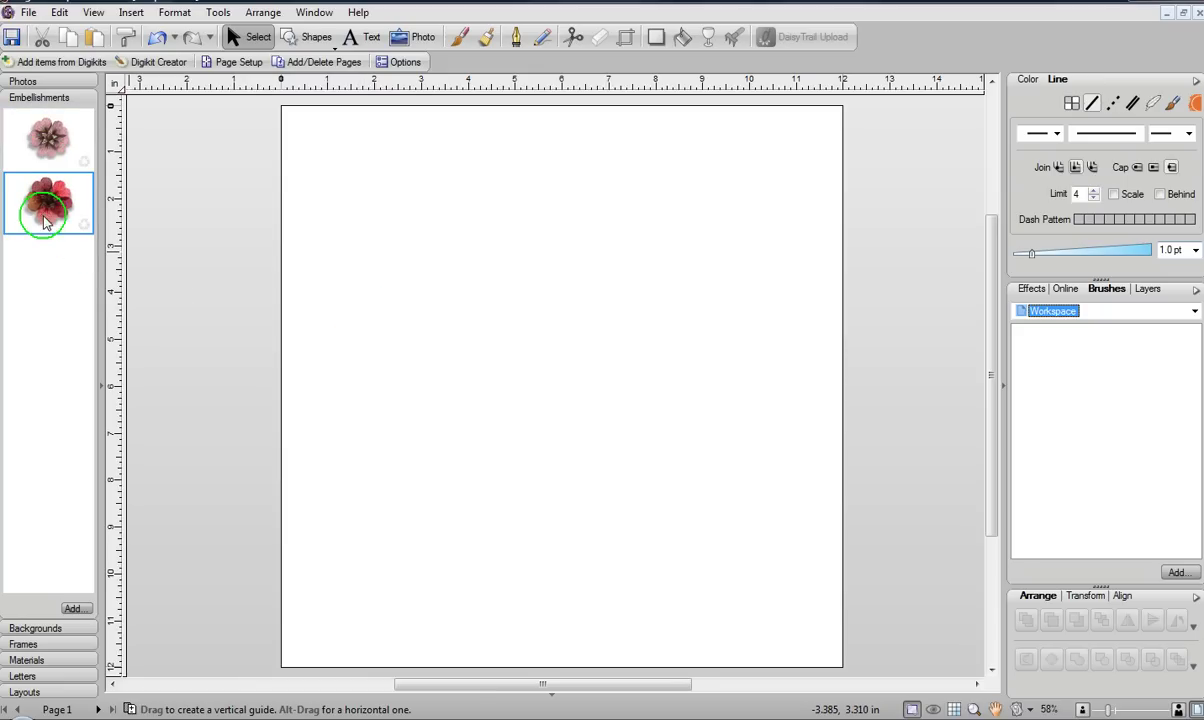
- Place the red and pink flower embellishments on the page, shrink them, and align them side by side
drag(55, 222, 379, 245)
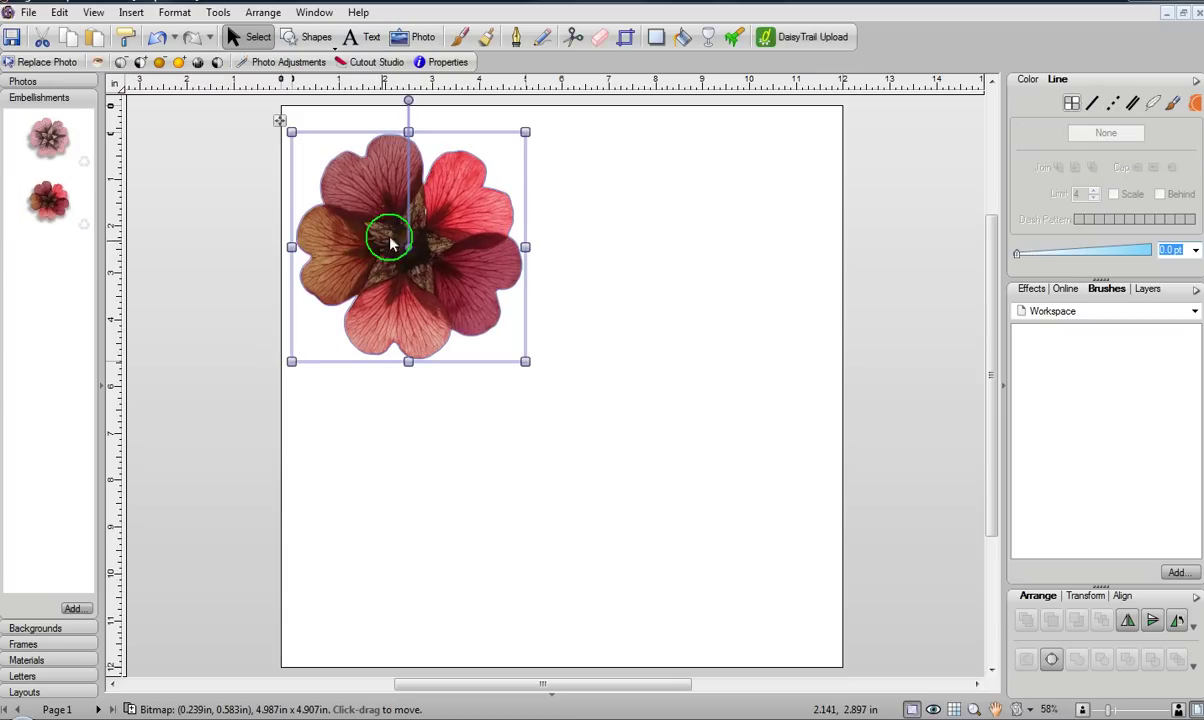
drag(525, 132, 437, 218)
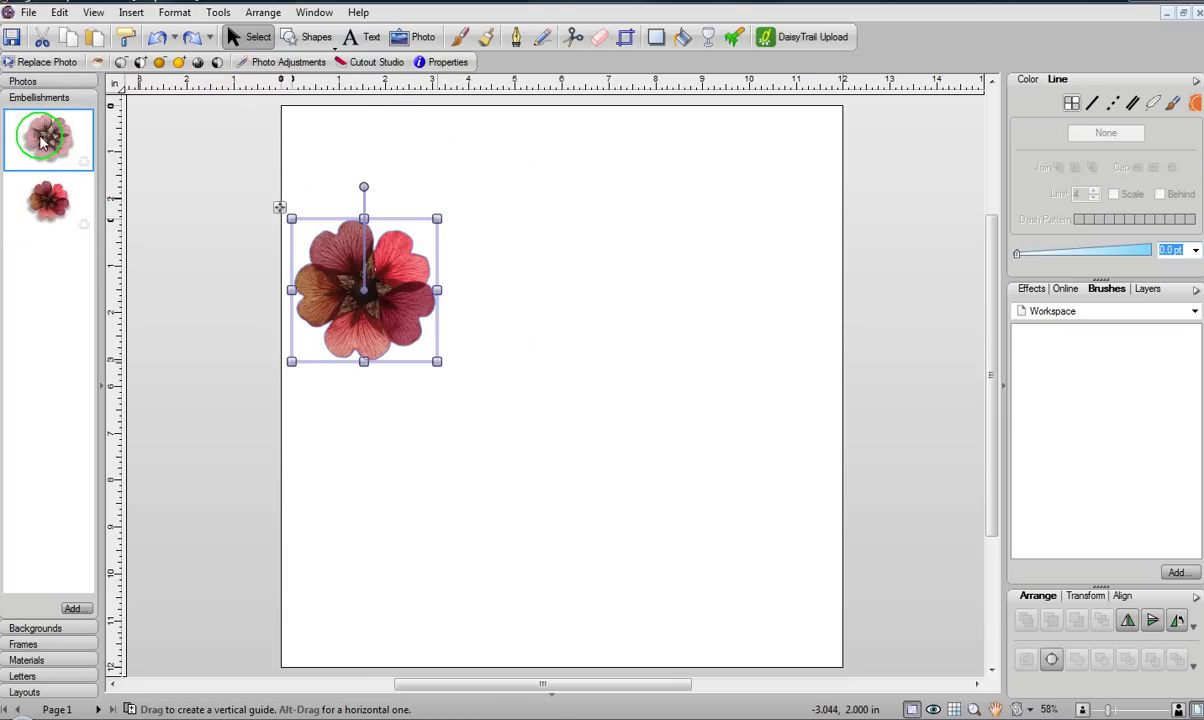
drag(43, 141, 530, 266)
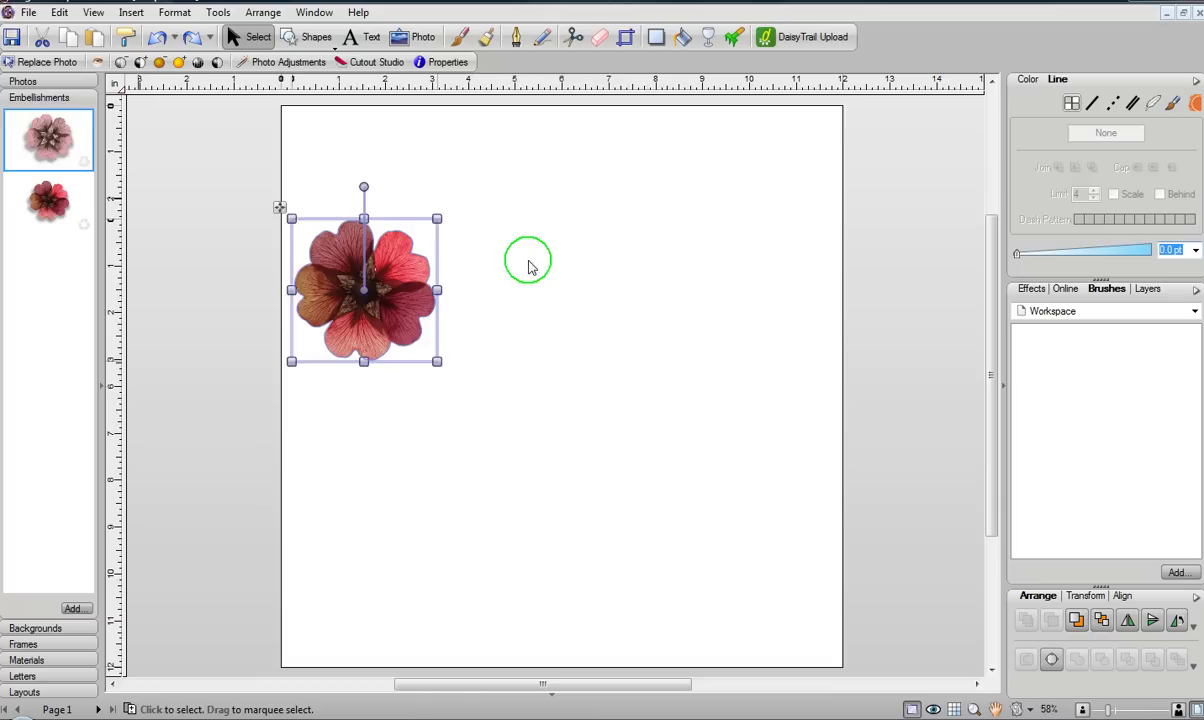
drag(672, 167, 578, 262)
drag(500, 350, 503, 300)
drag(573, 230, 580, 222)
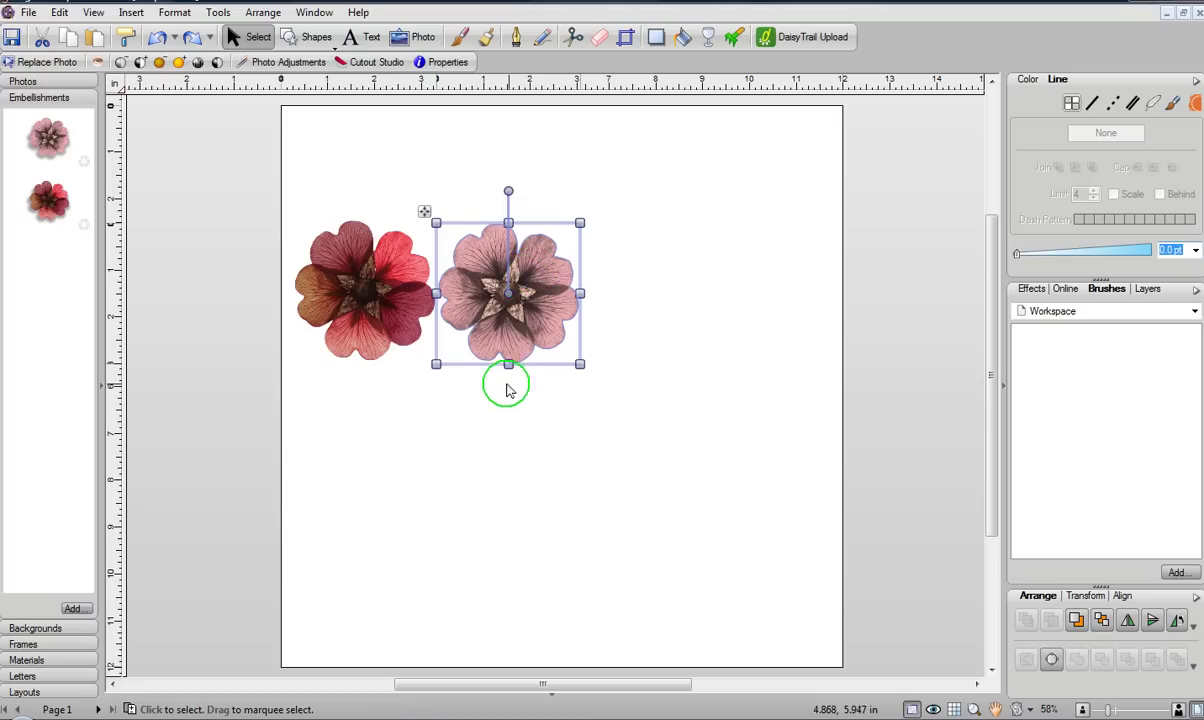
click(462, 428)
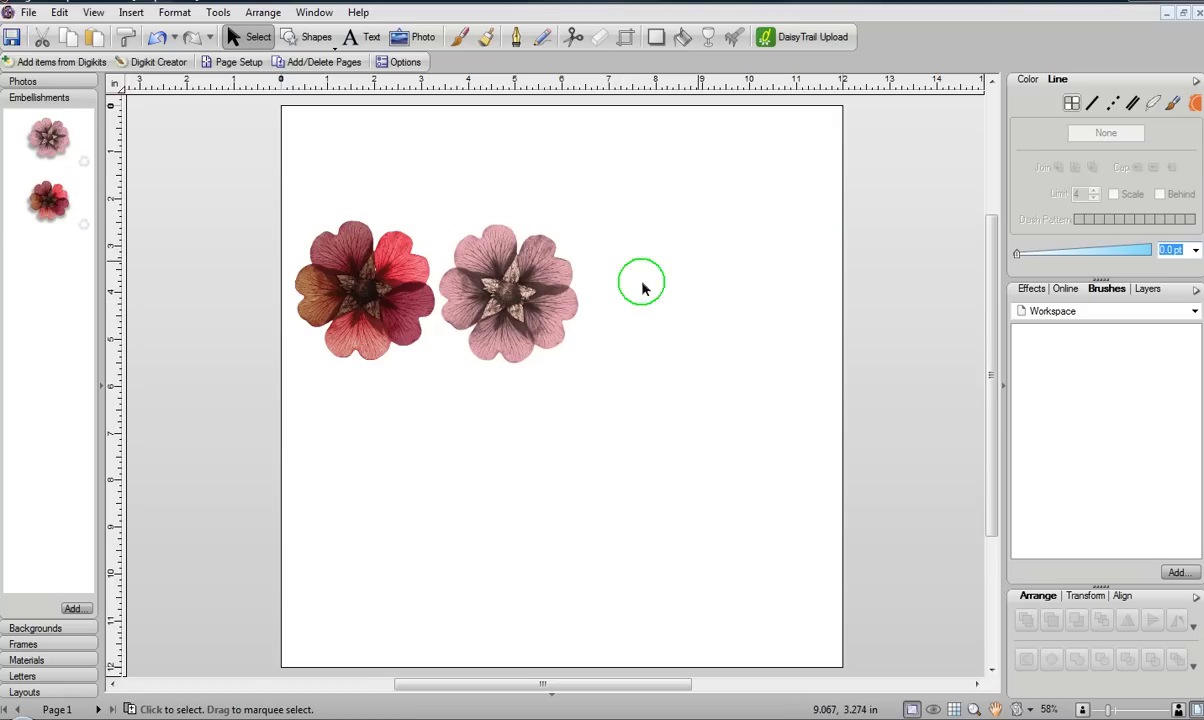
- Ctrl-drag a copy of the red flower right of the pink one and nudge it into line
click(376, 294)
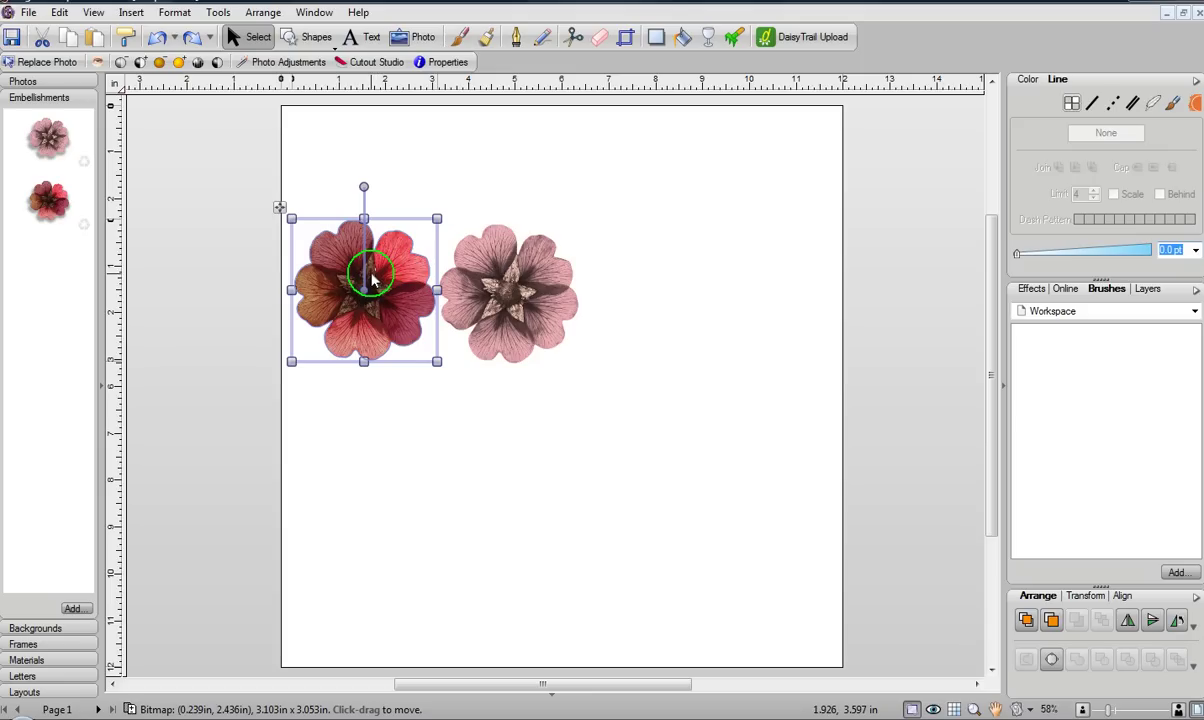
drag(372, 279, 668, 285)
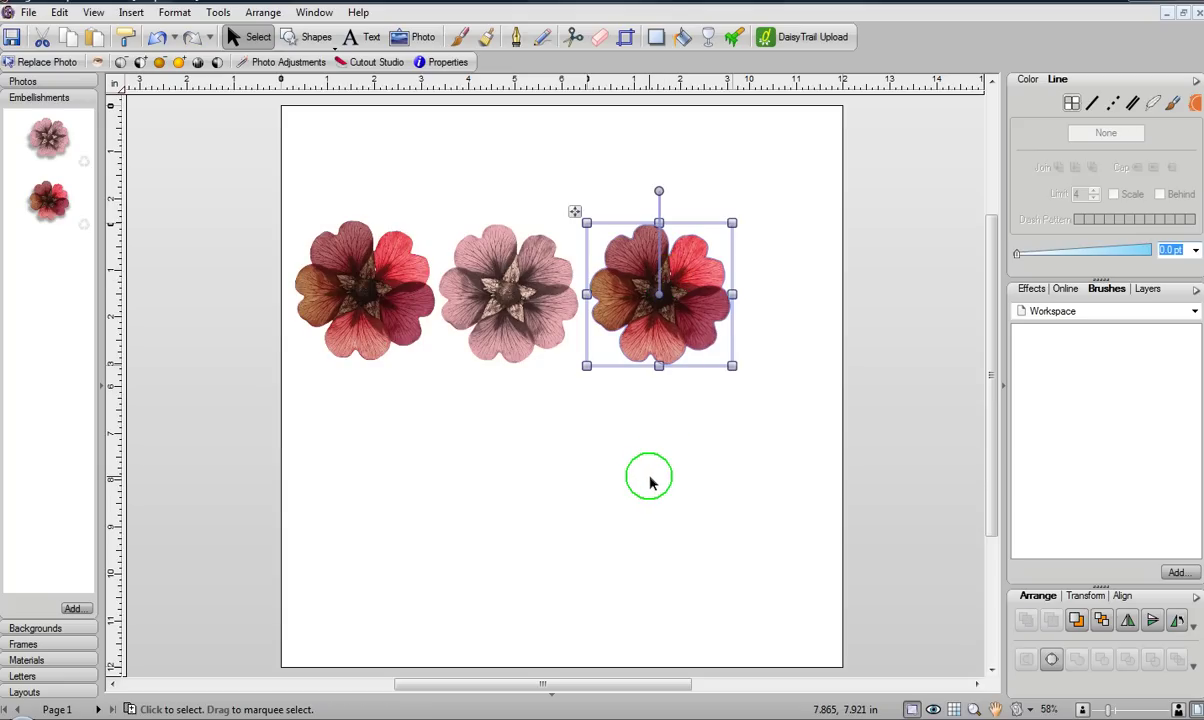
click(649, 482)
click(677, 316)
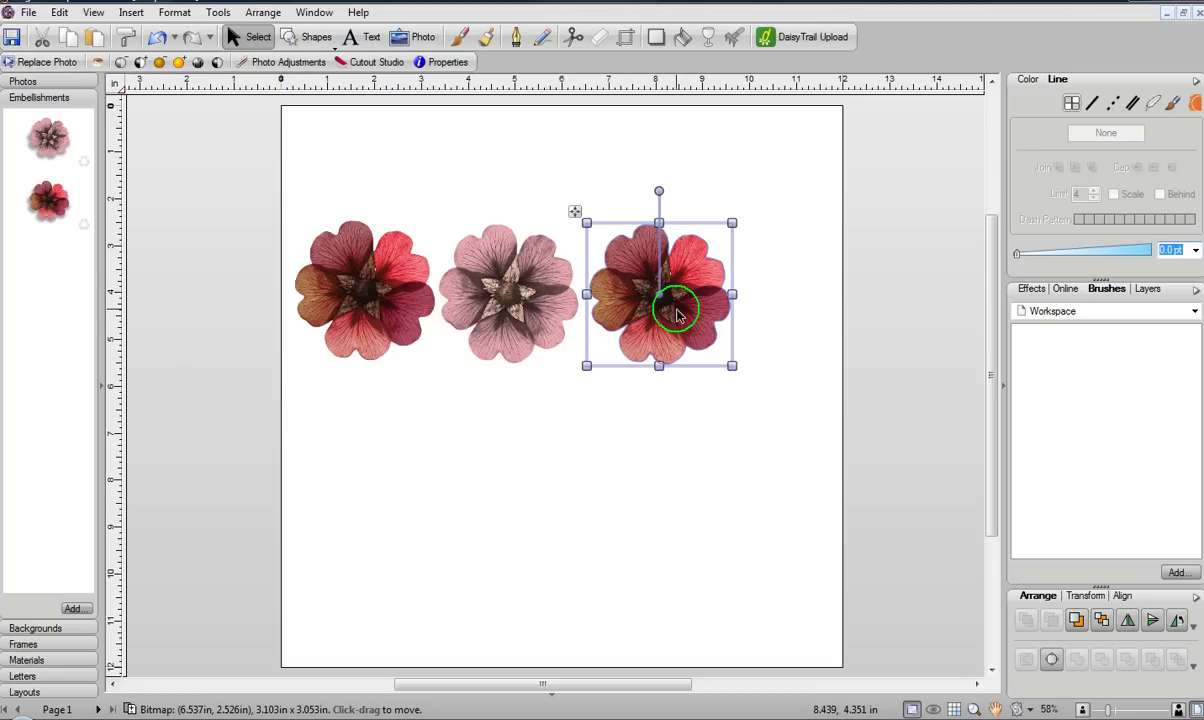
drag(664, 309, 655, 310)
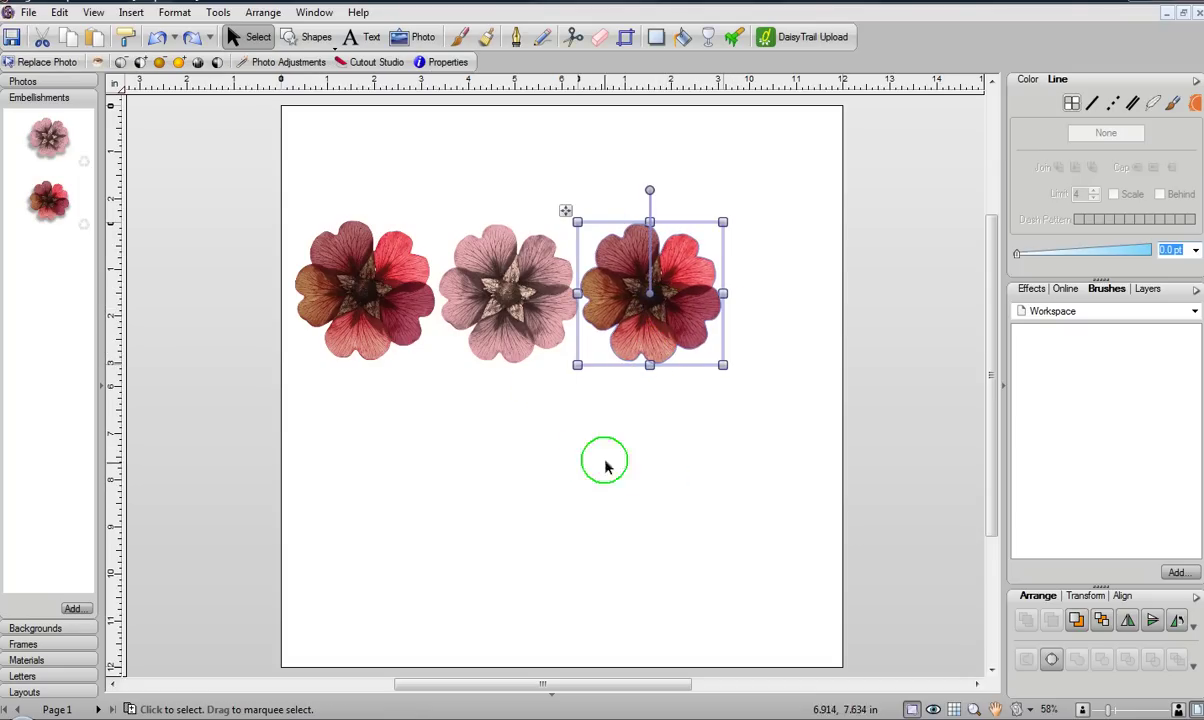
click(712, 477)
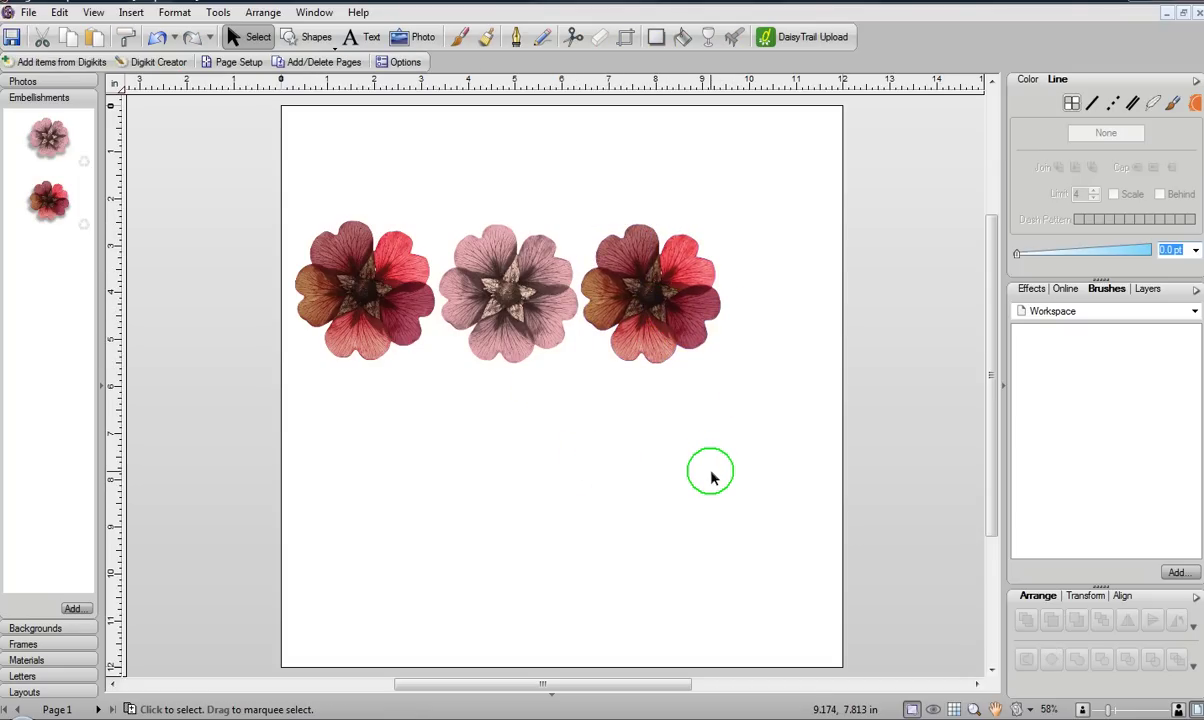
- Marquee-select the three flowers and export them as an 884 × 300 pixel PNG image
click(232, 37)
drag(261, 180, 795, 420)
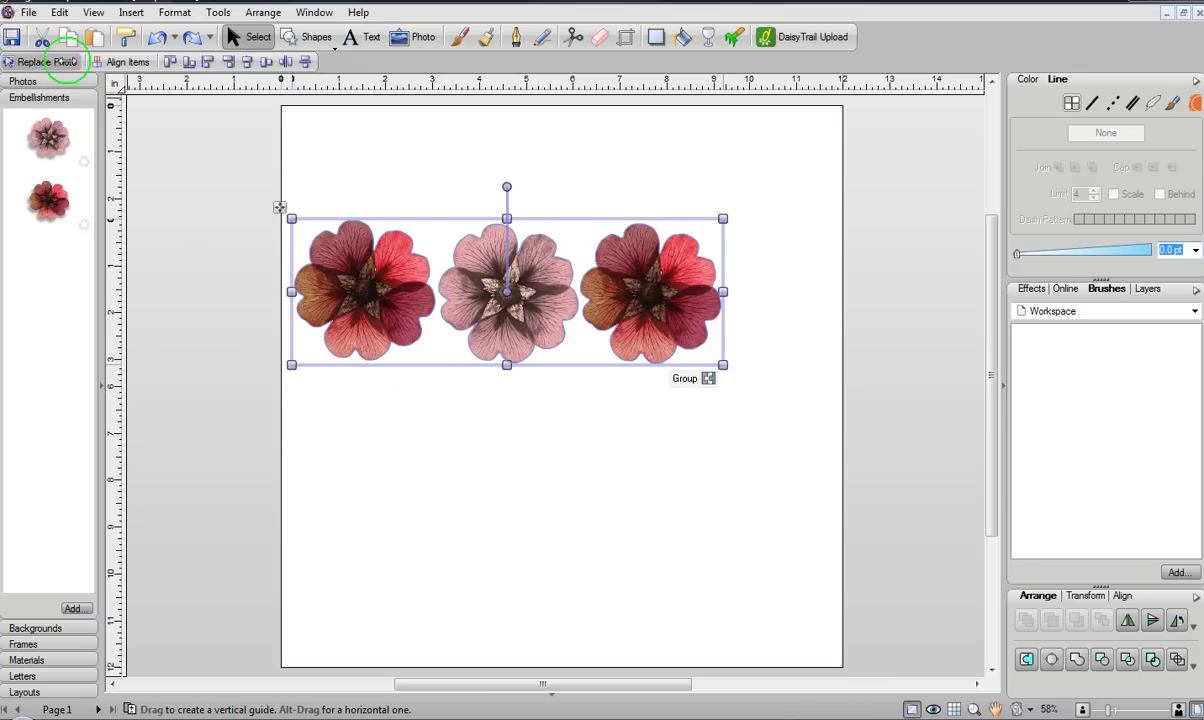
click(28, 12)
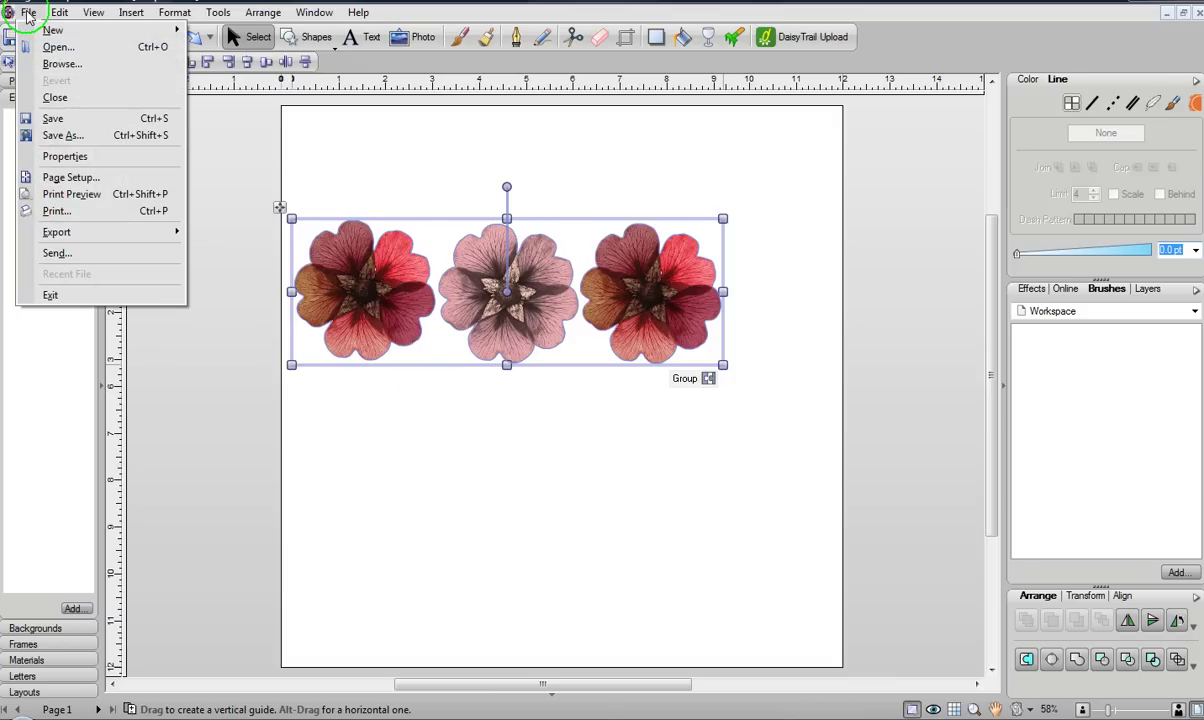
mouse_move(70, 232)
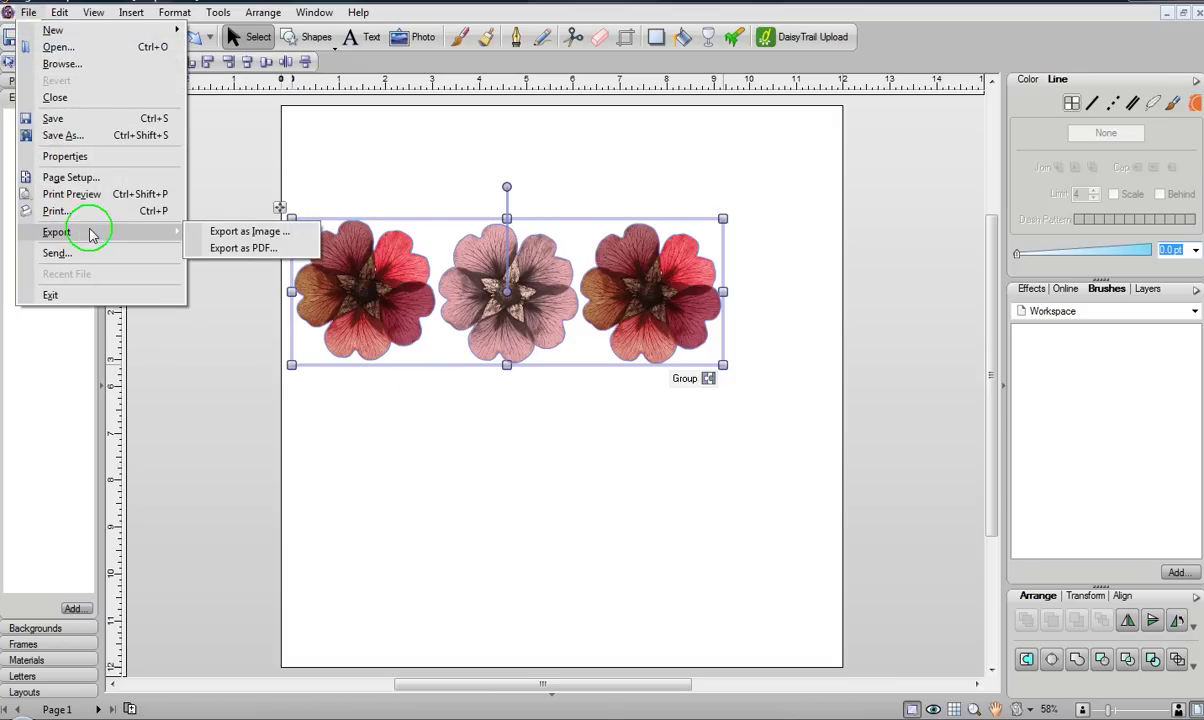
click(237, 233)
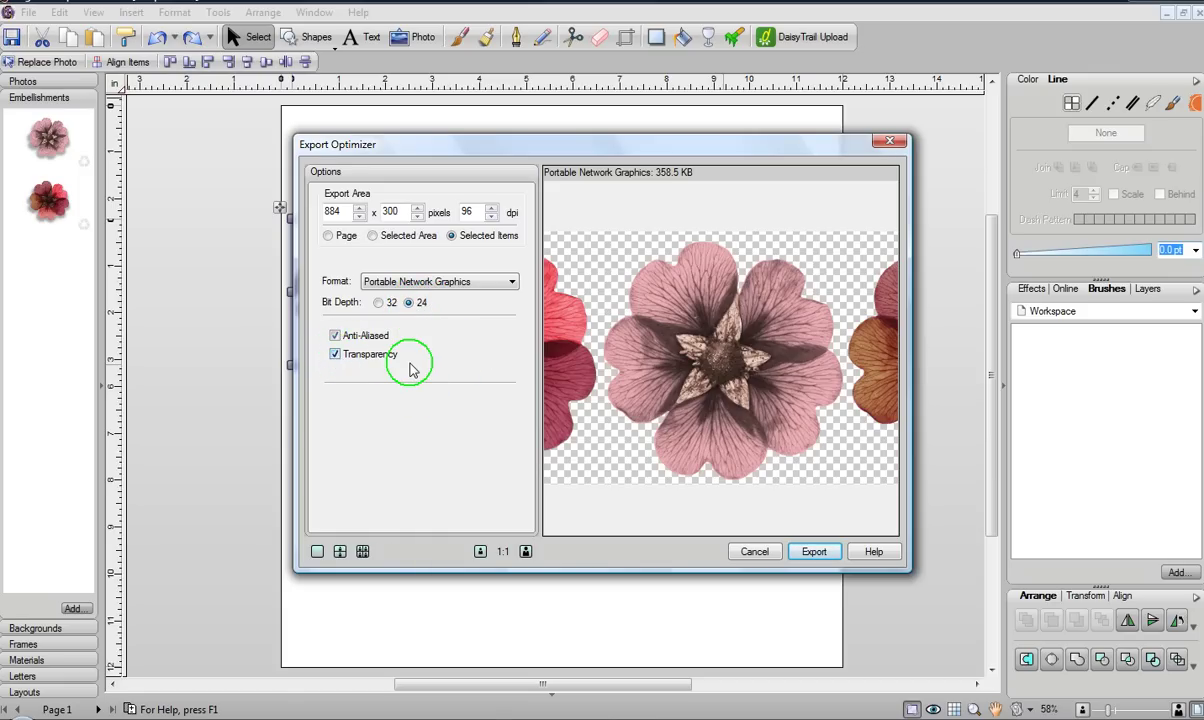
- Save the exported flower row as the PNG file 'flower 3' in Pictures
click(813, 551)
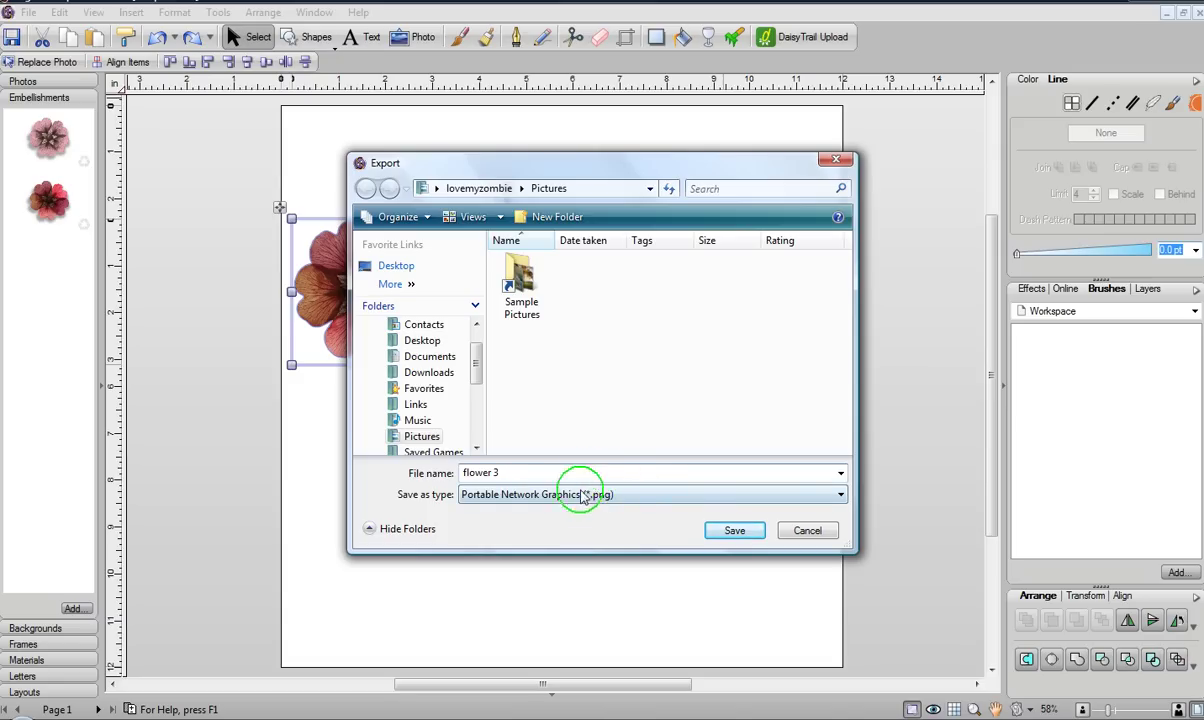
click(841, 495)
click(843, 498)
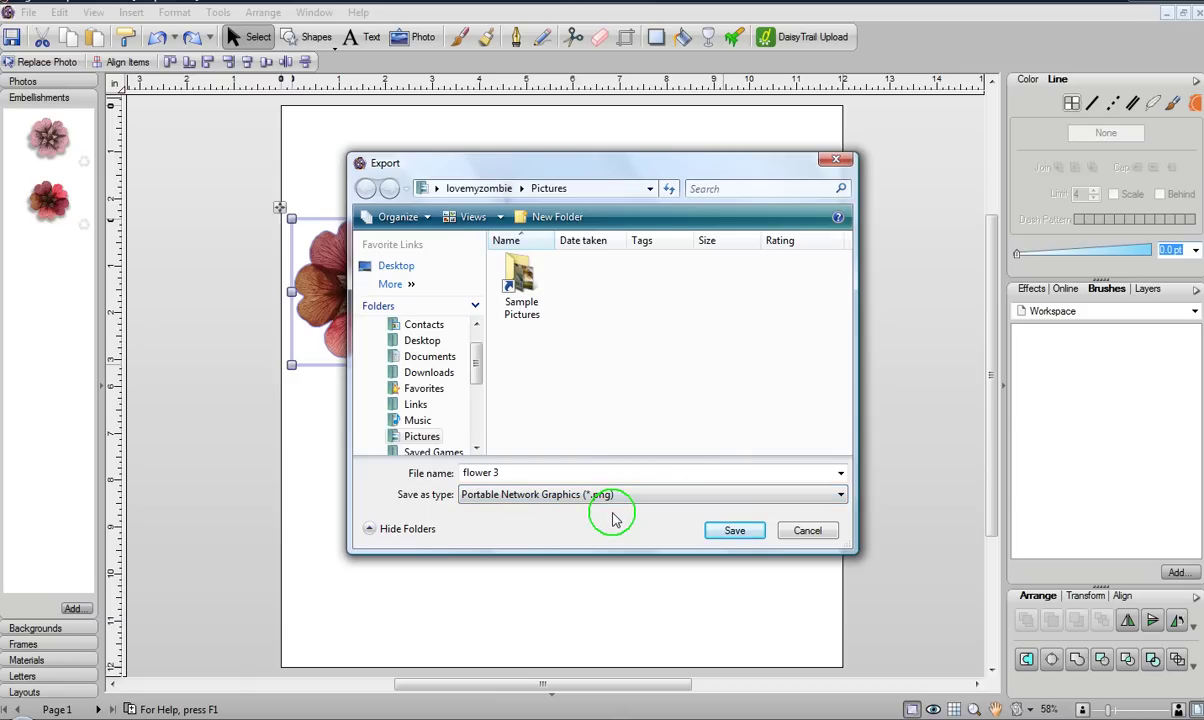
click(735, 538)
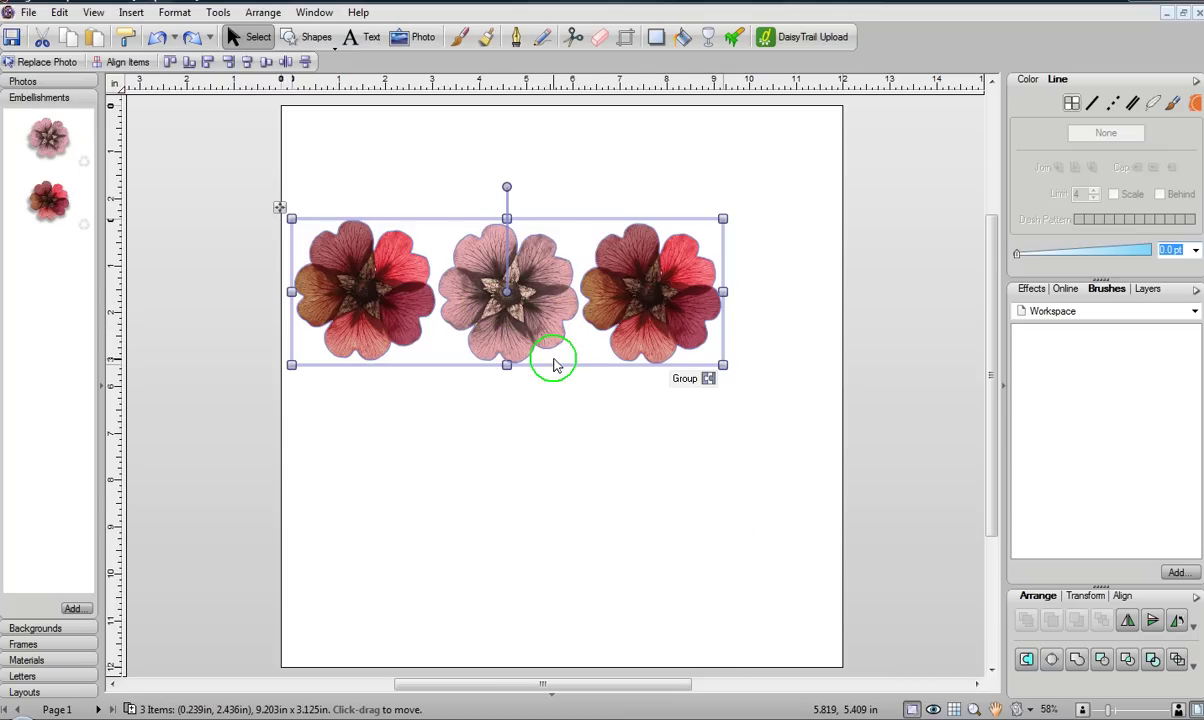
- Delete the three-flower group and open the Digikit Creator
key(Delete)
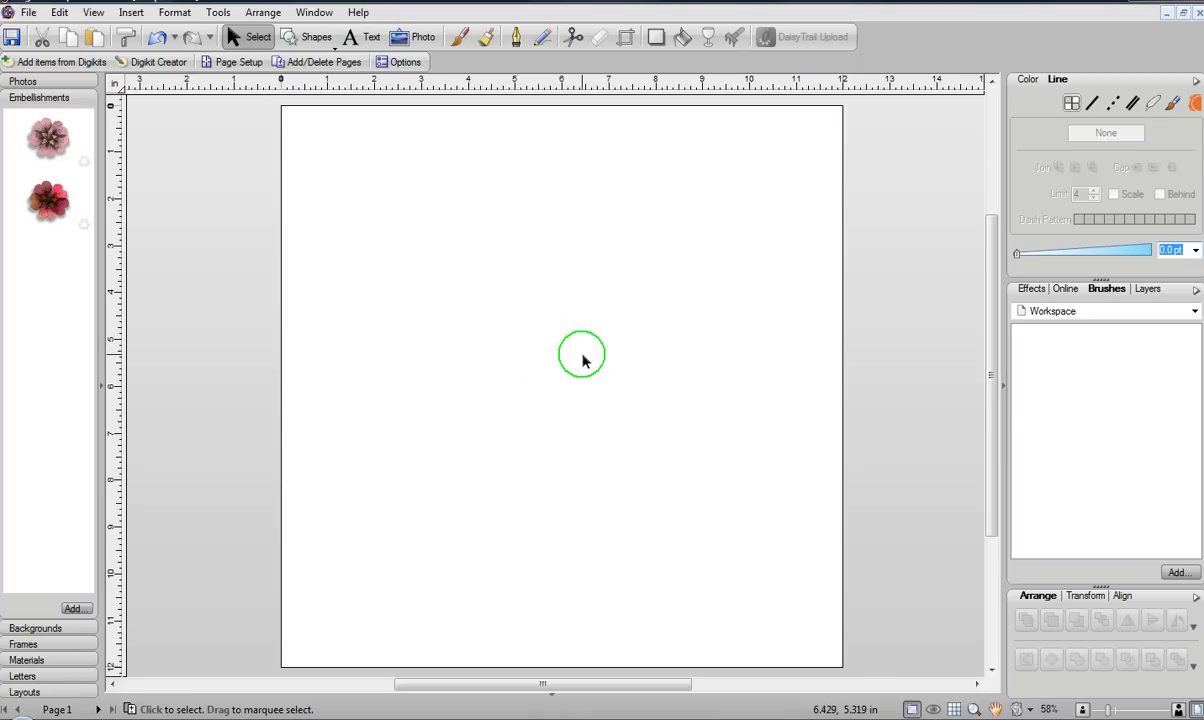
click(157, 62)
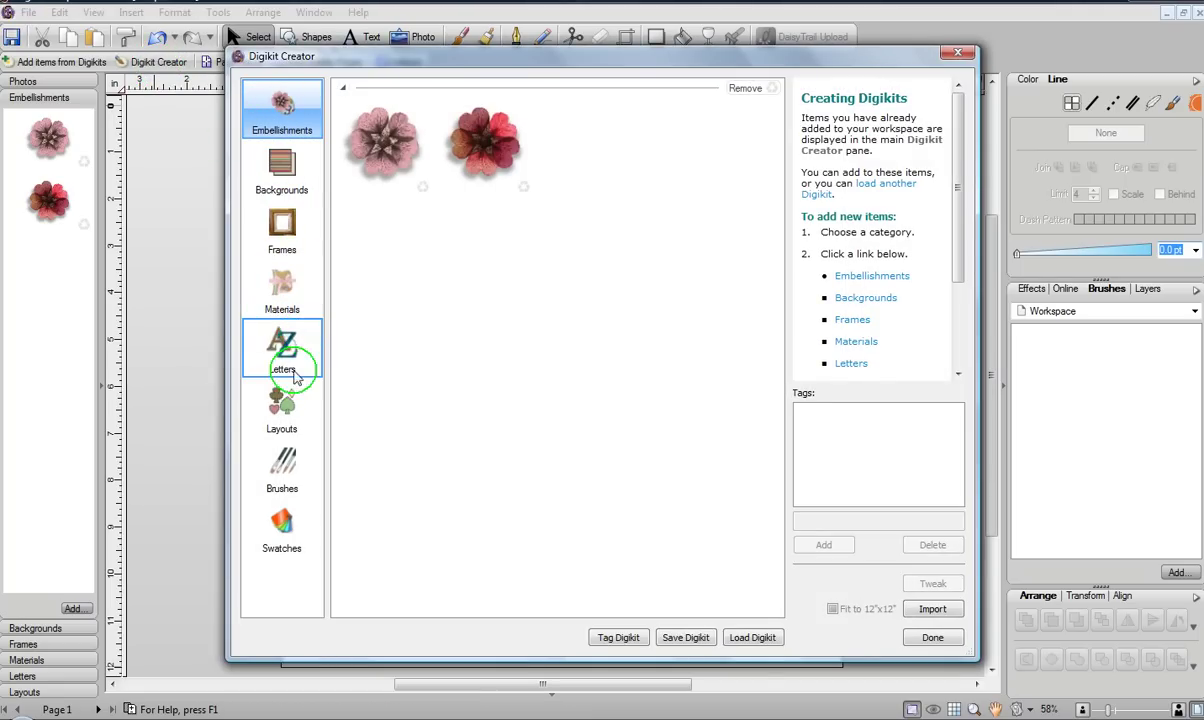
- Switch the Digikit Creator to its Brushes category and bring up the Create options
click(280, 469)
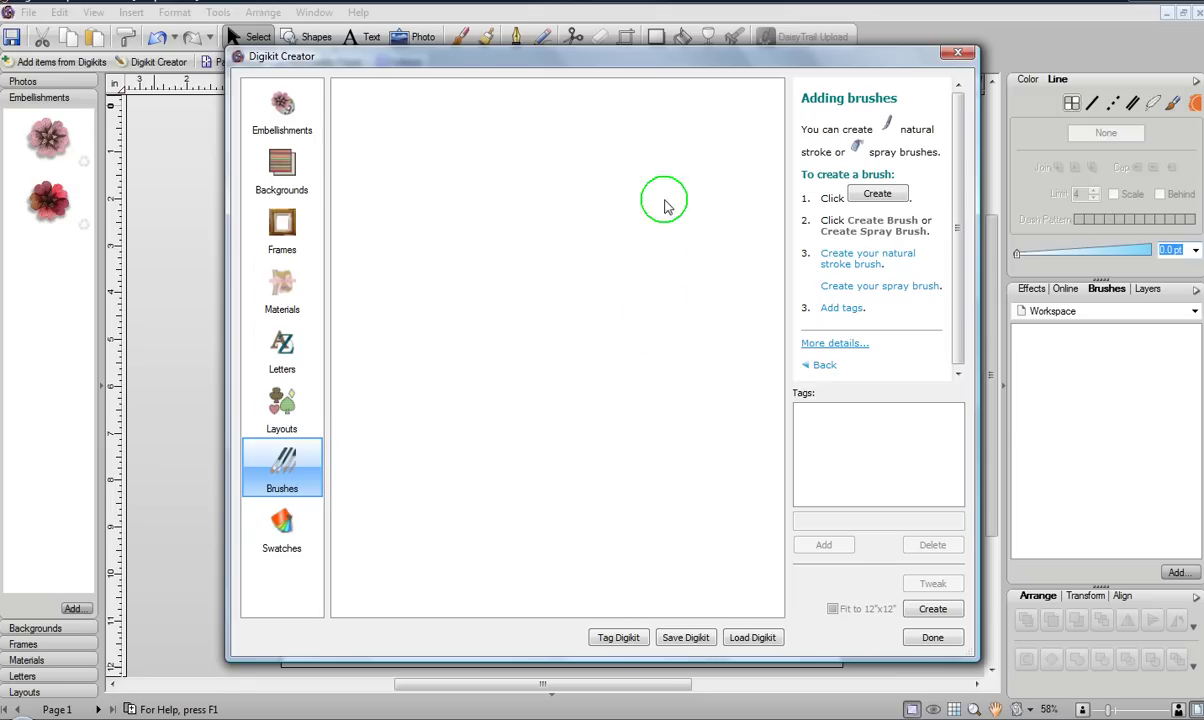
click(952, 612)
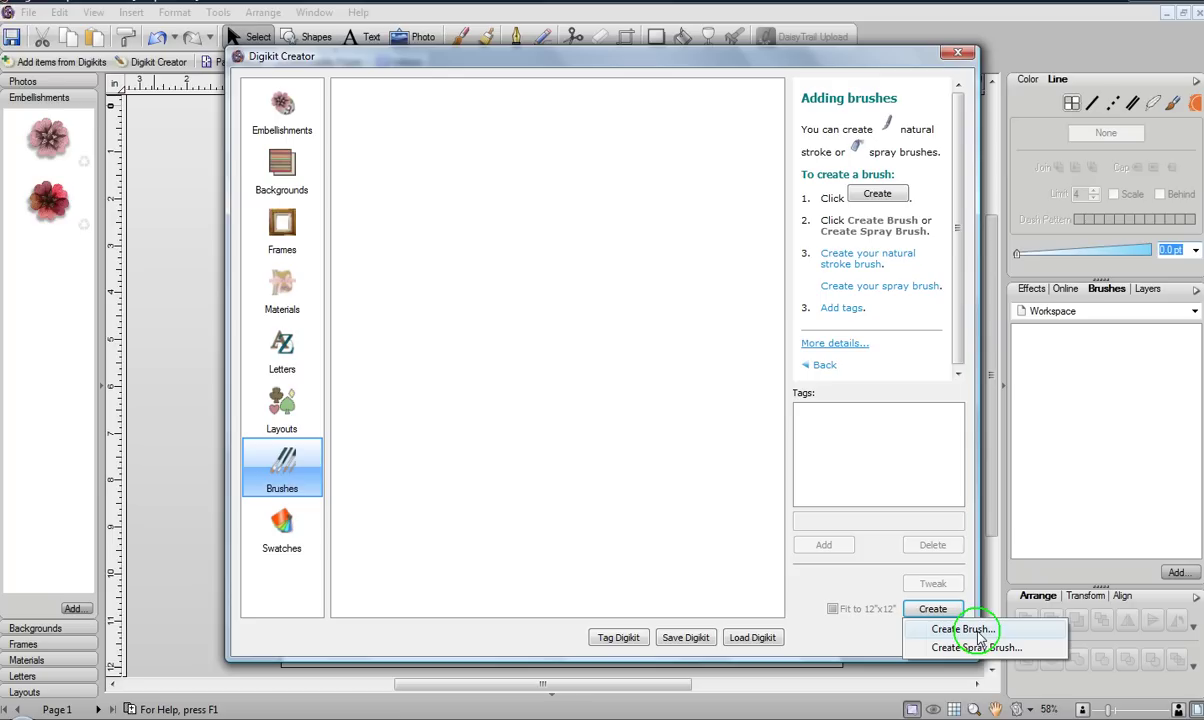
- Create a stroke brush textured with the flower 3 image and save it
click(979, 636)
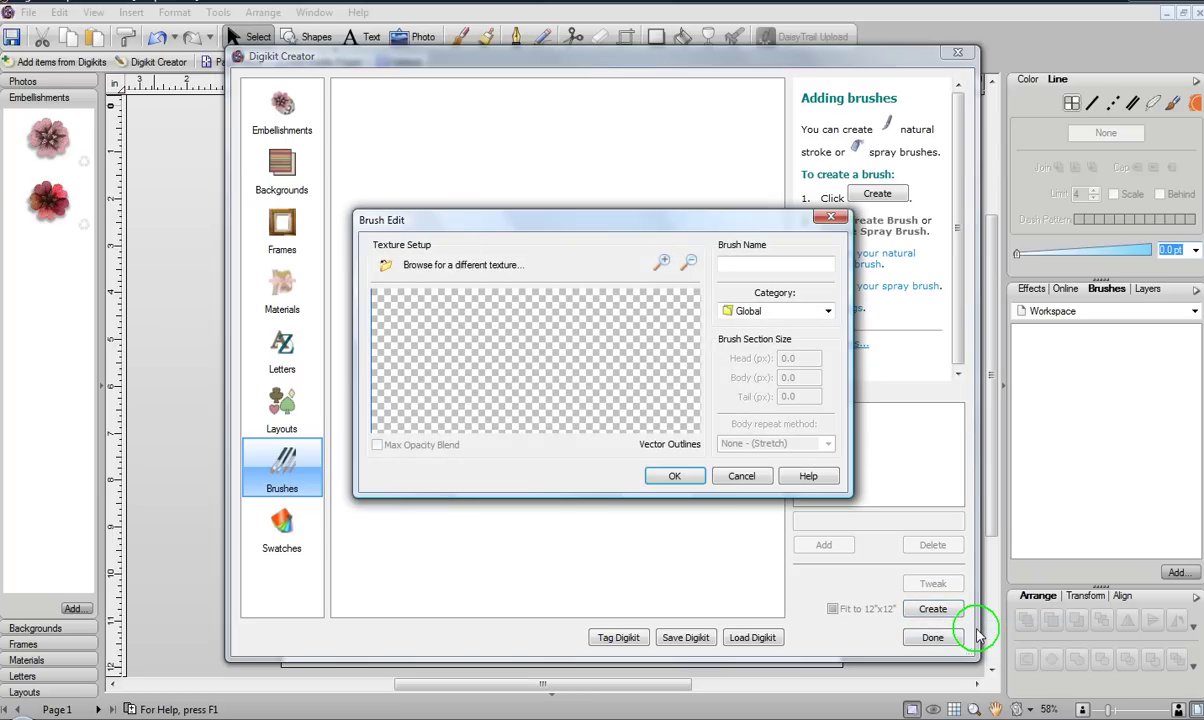
click(420, 267)
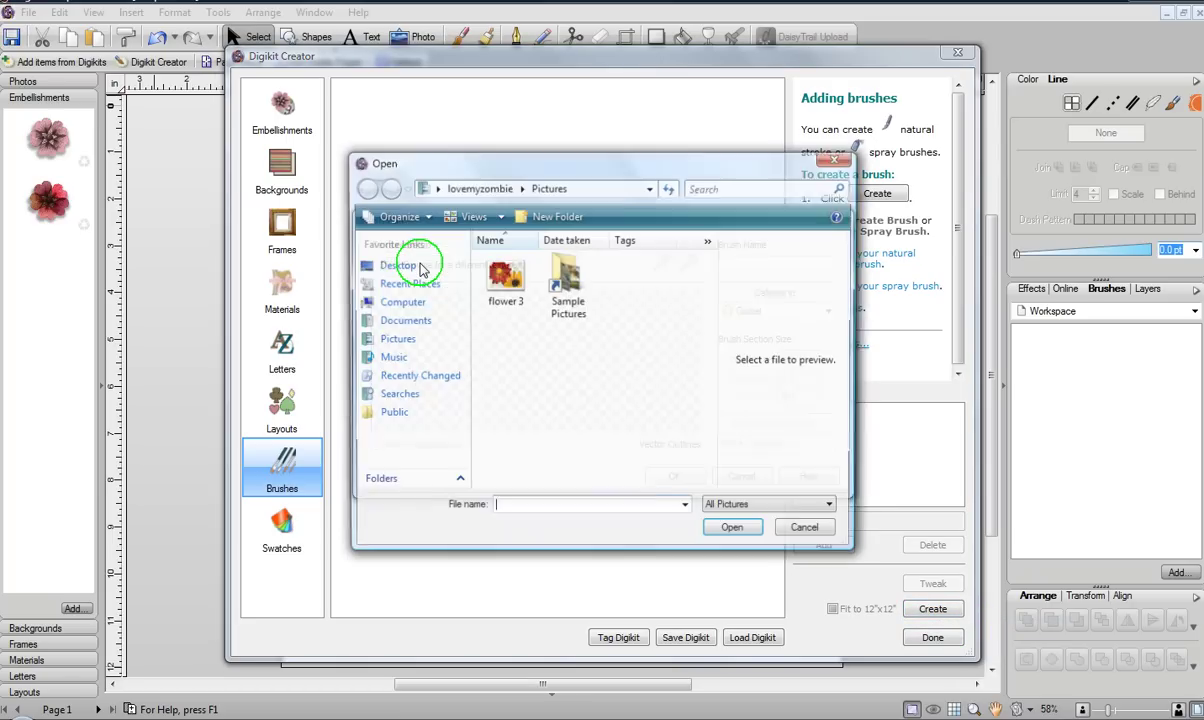
click(505, 289)
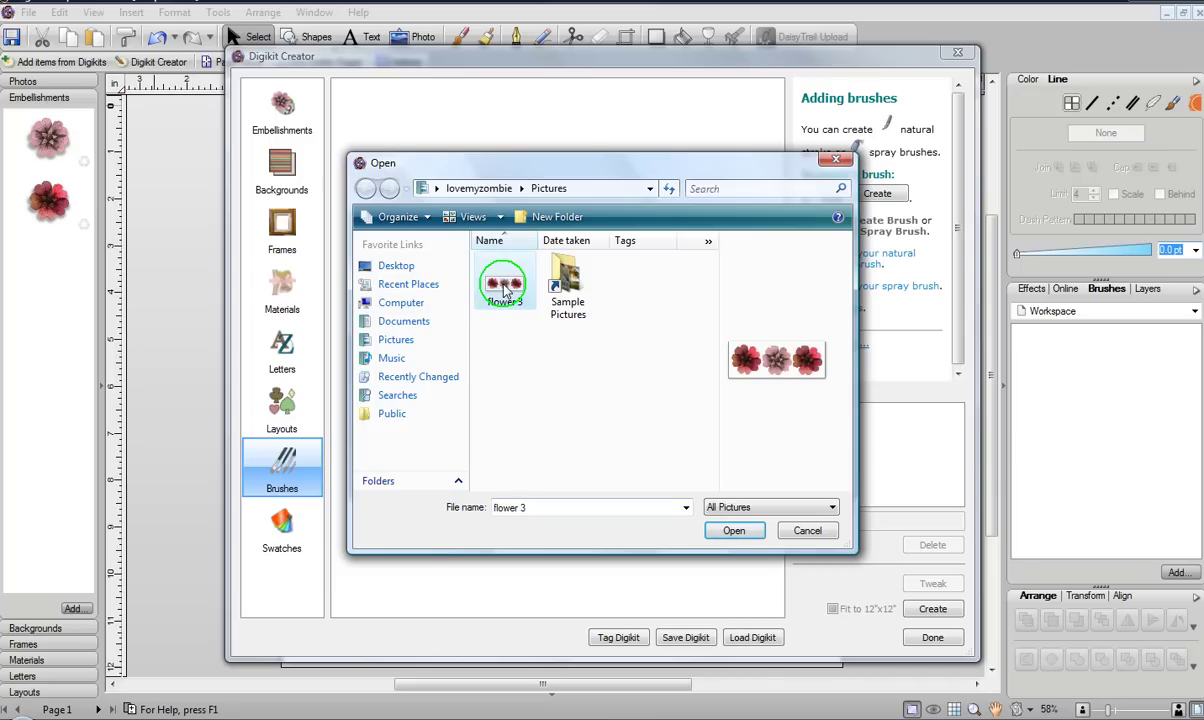
click(728, 530)
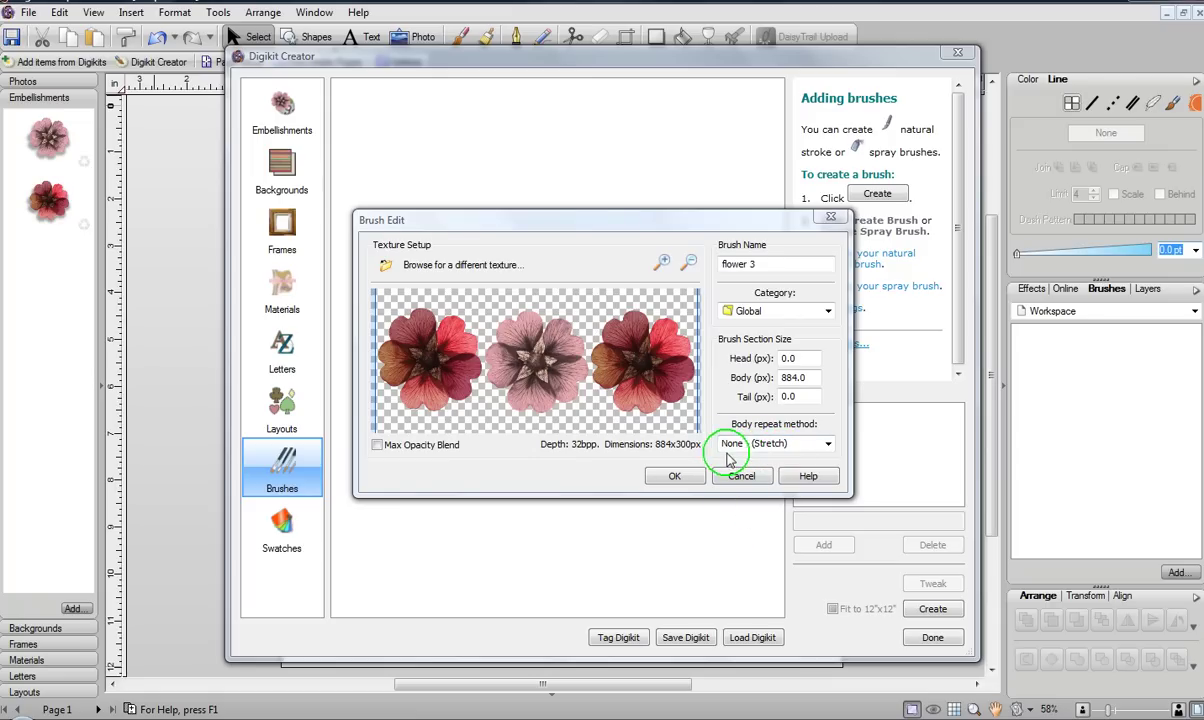
click(674, 477)
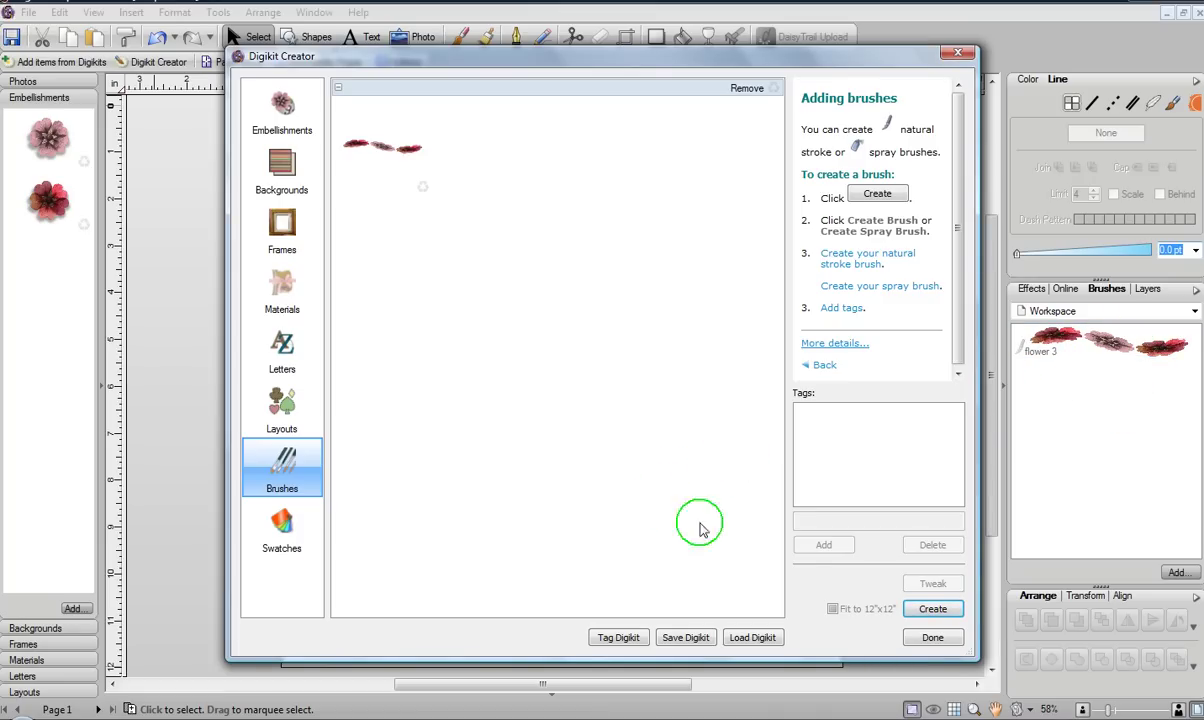
- Create a second flower 3 brush using the Simple body repeat method
click(927, 610)
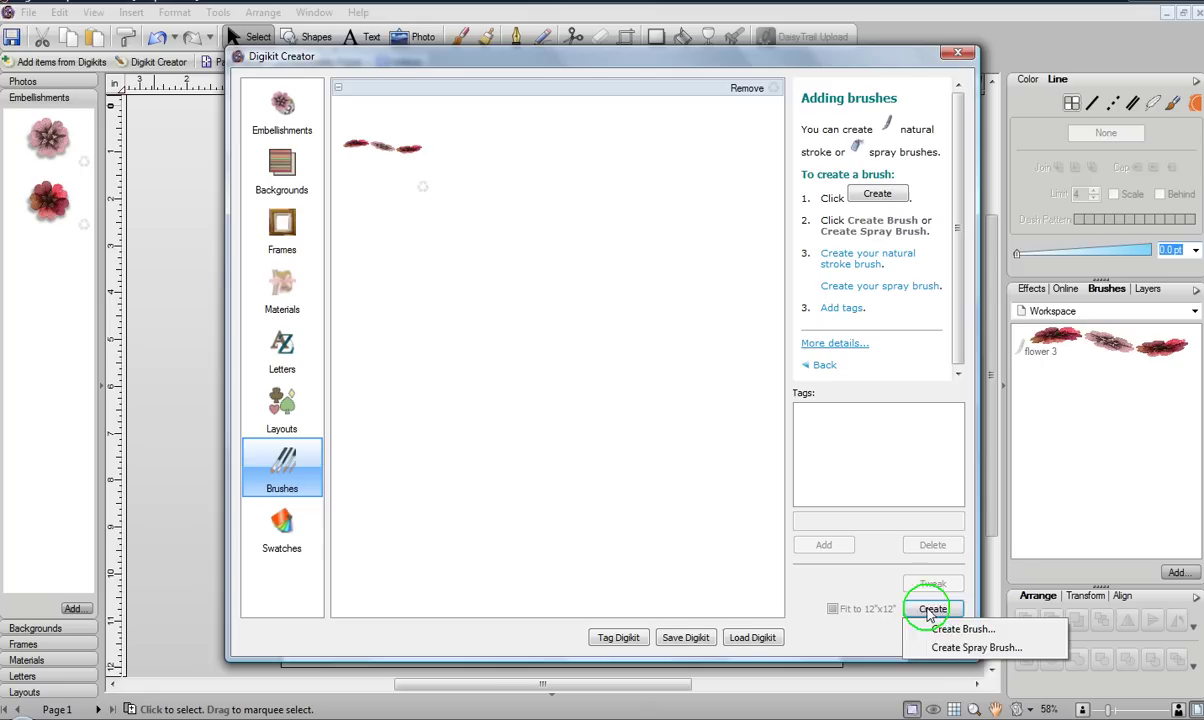
click(955, 629)
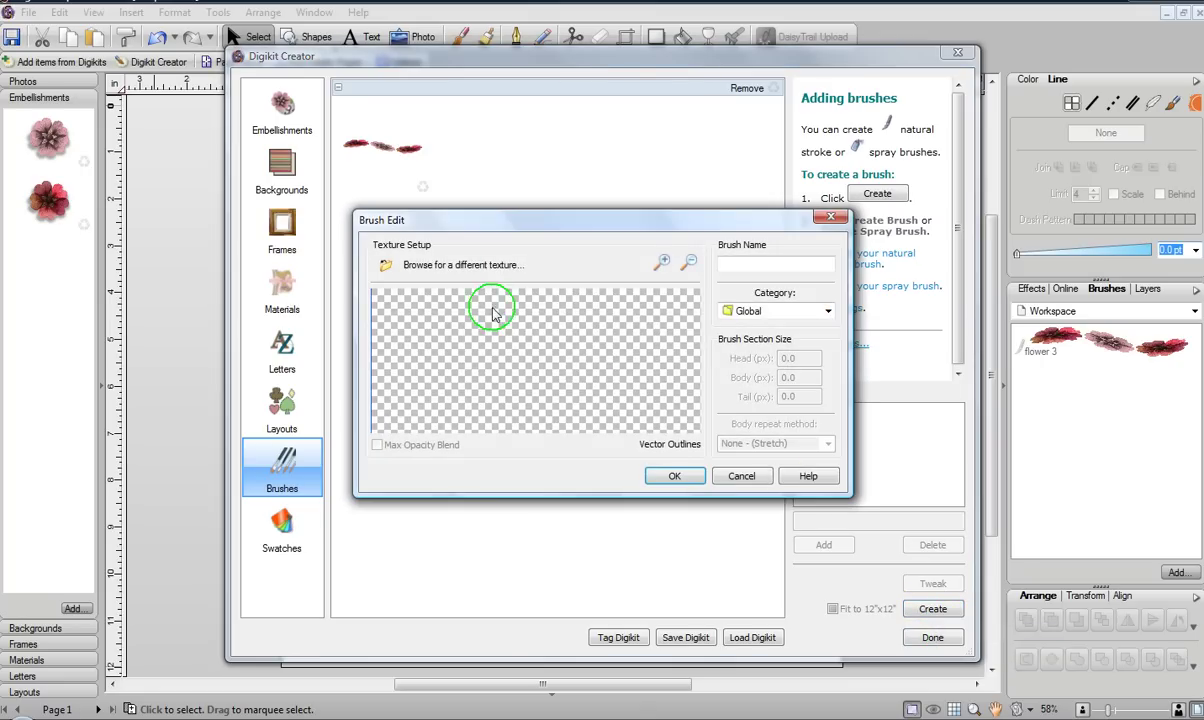
click(425, 265)
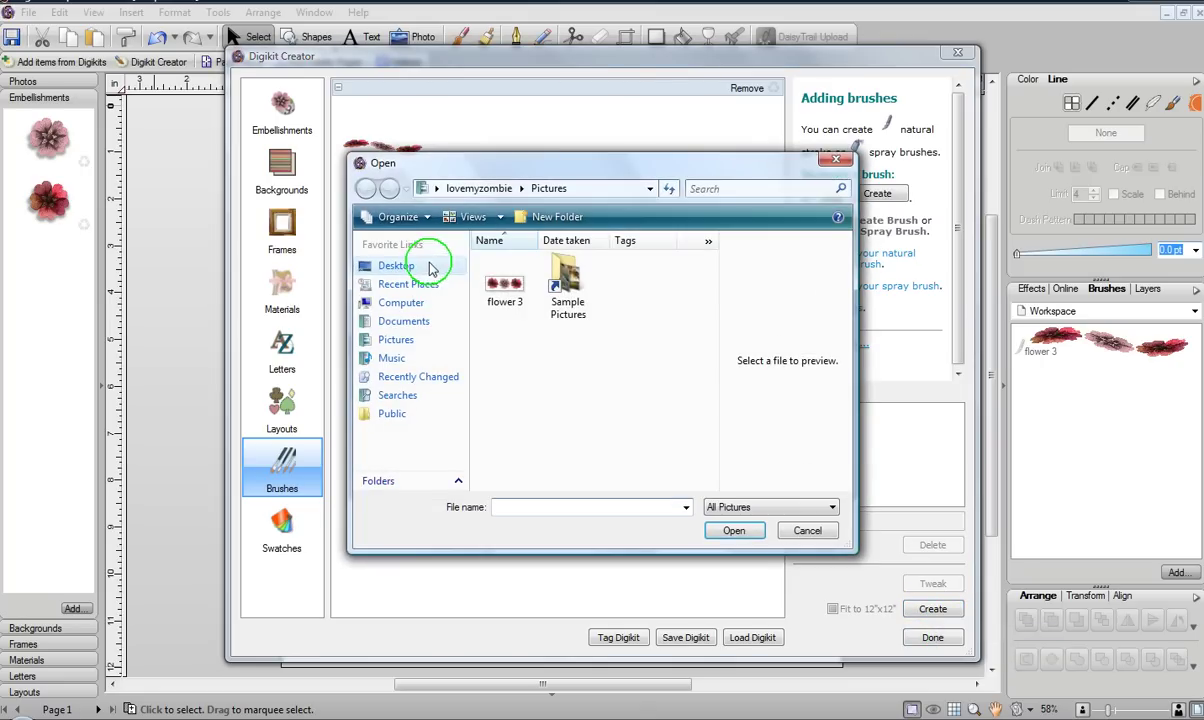
click(516, 290)
click(733, 532)
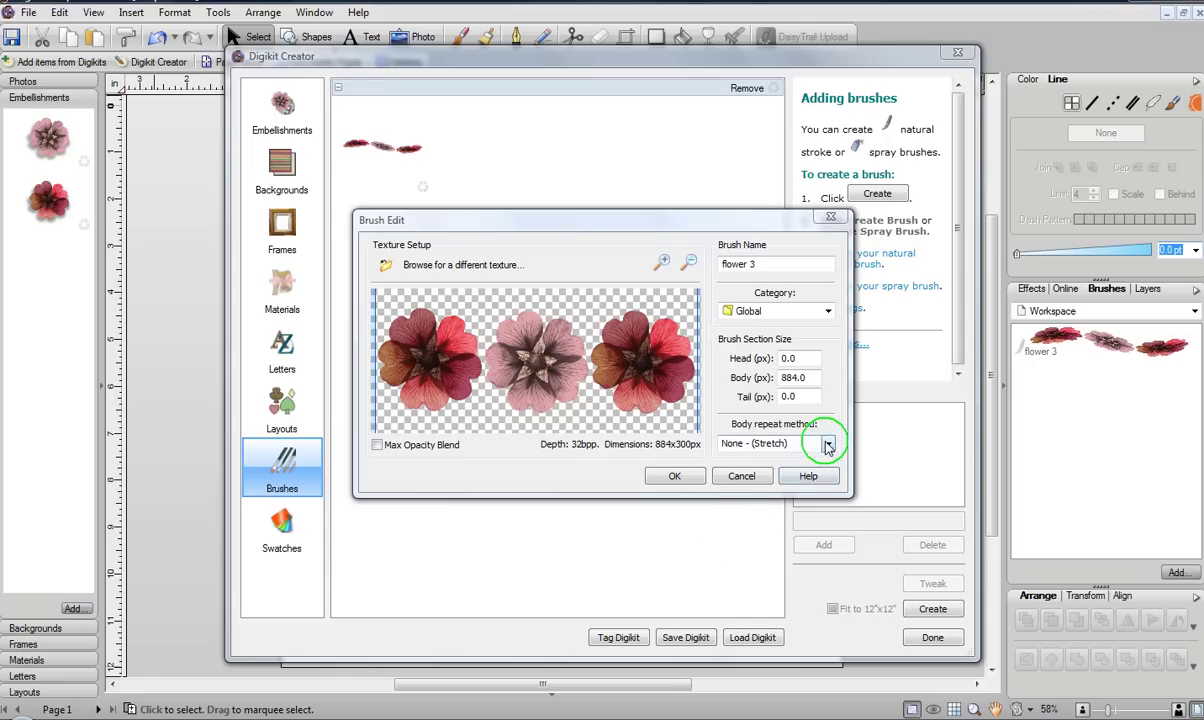
click(828, 444)
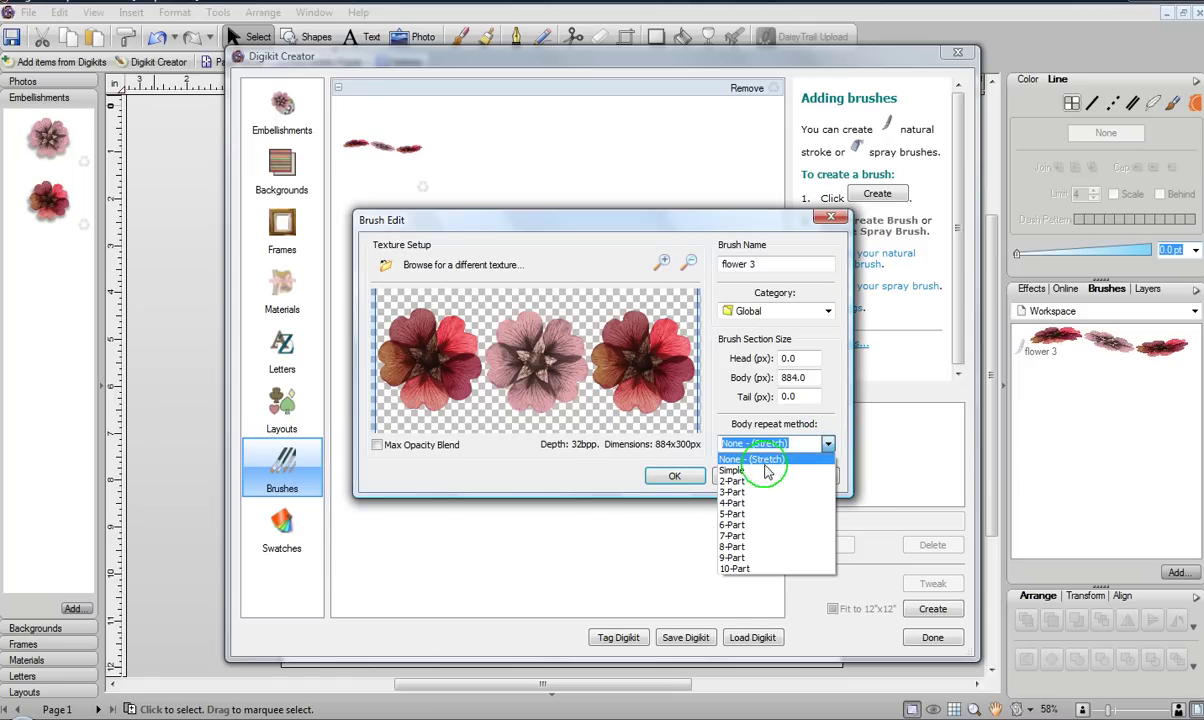
click(762, 470)
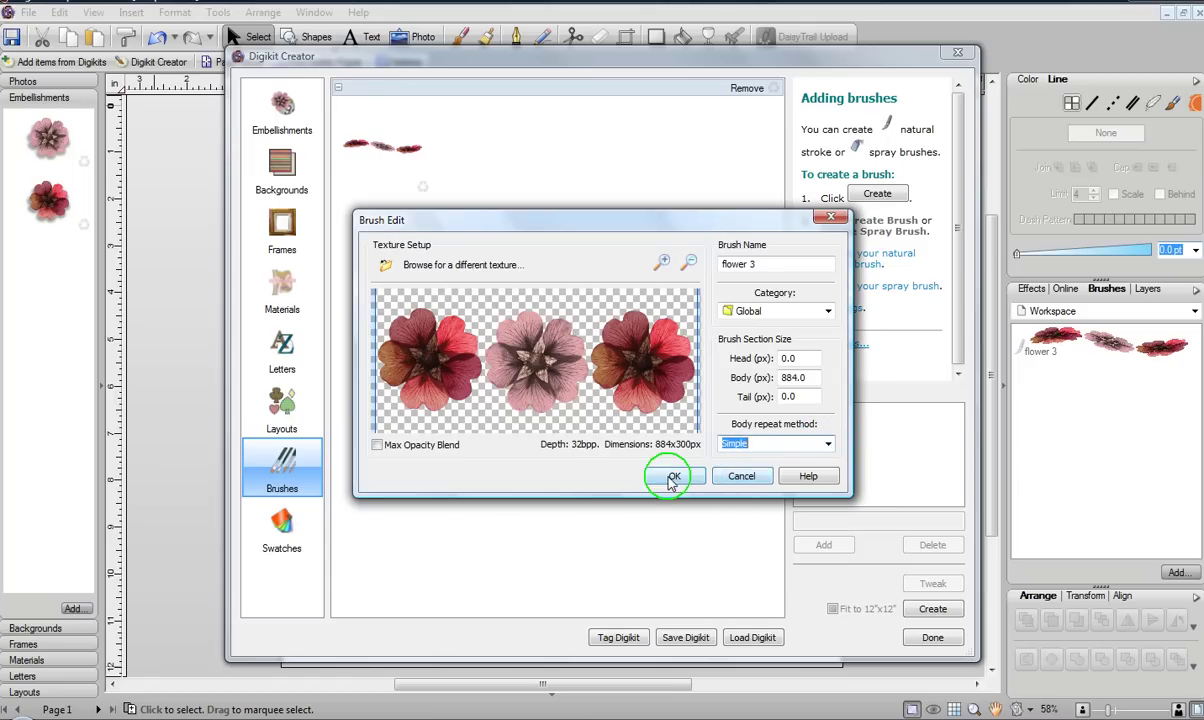
click(669, 477)
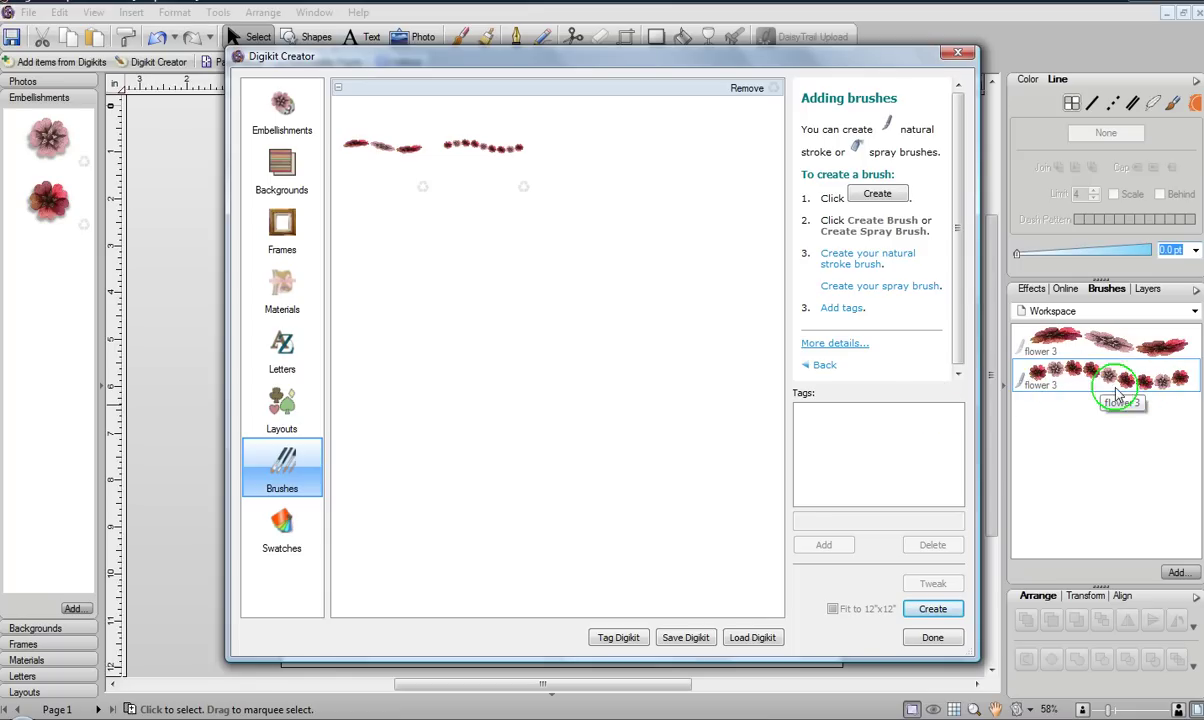
- Create a third flower 3 brush using the 9-Part body repeat method
click(932, 610)
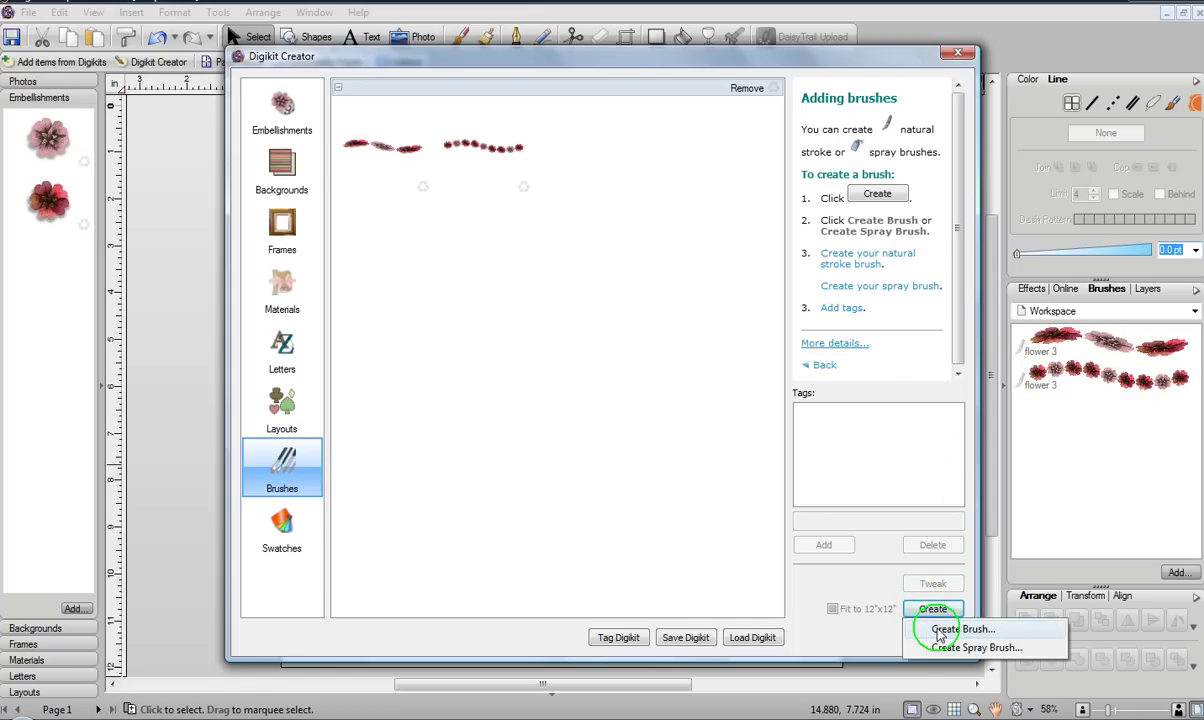
click(940, 630)
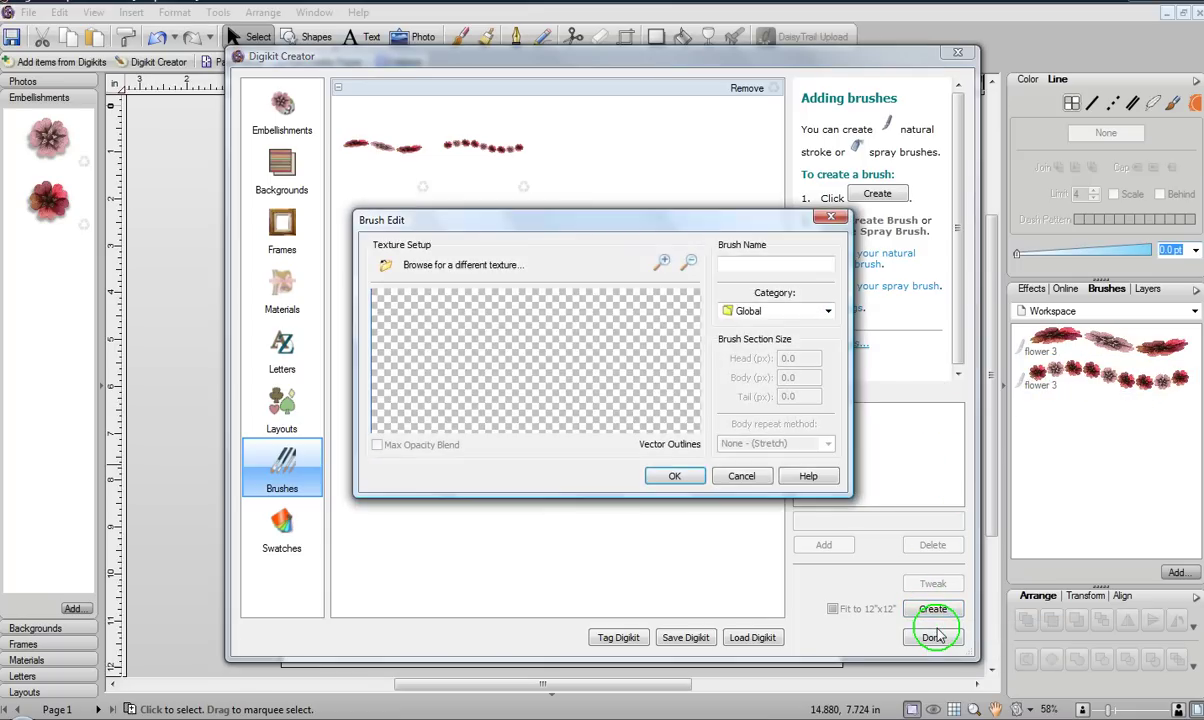
click(440, 264)
click(492, 288)
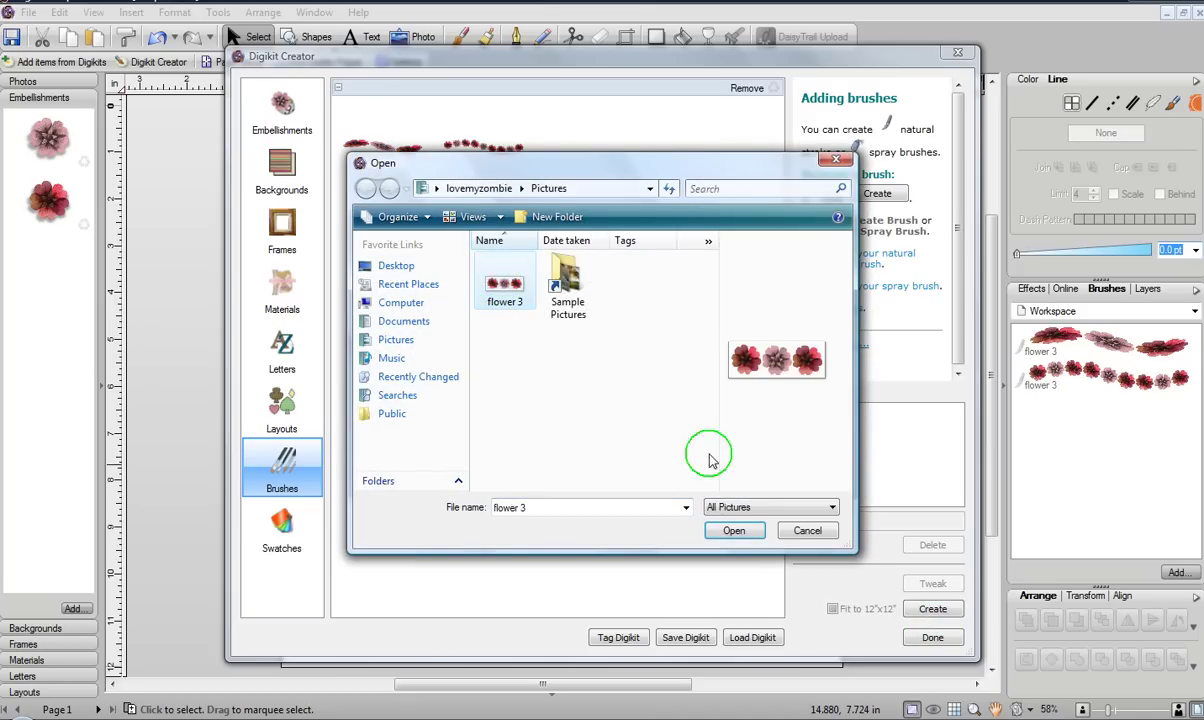
click(732, 531)
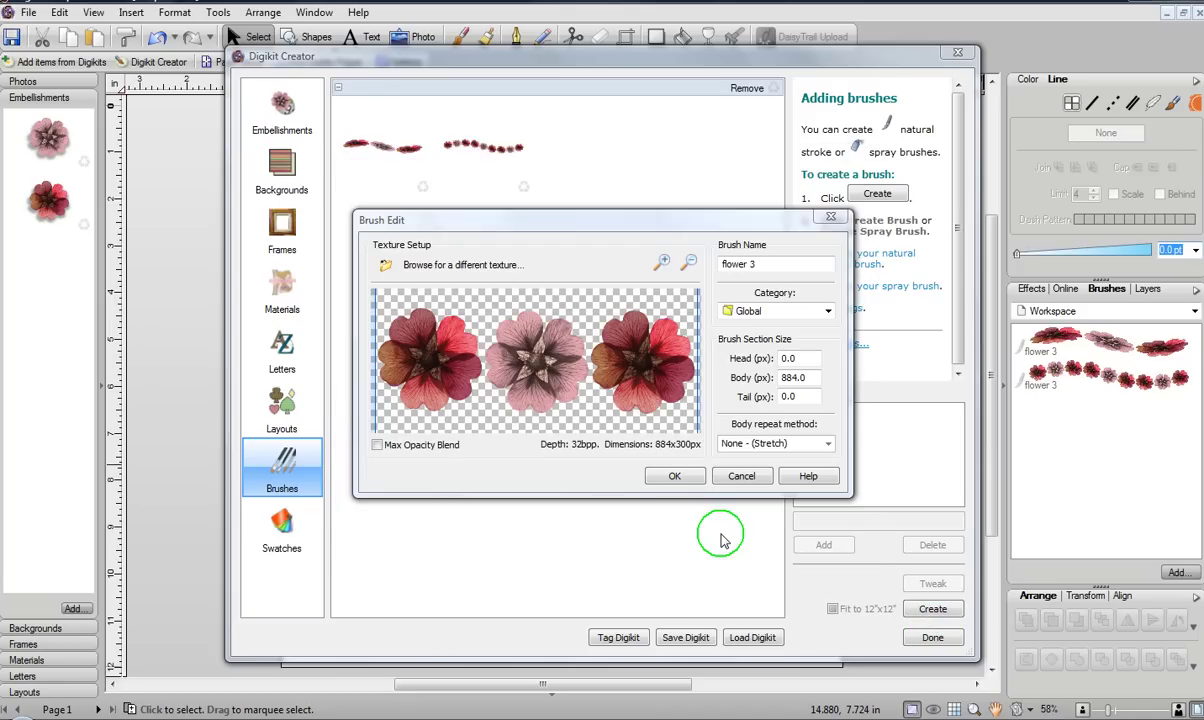
click(828, 443)
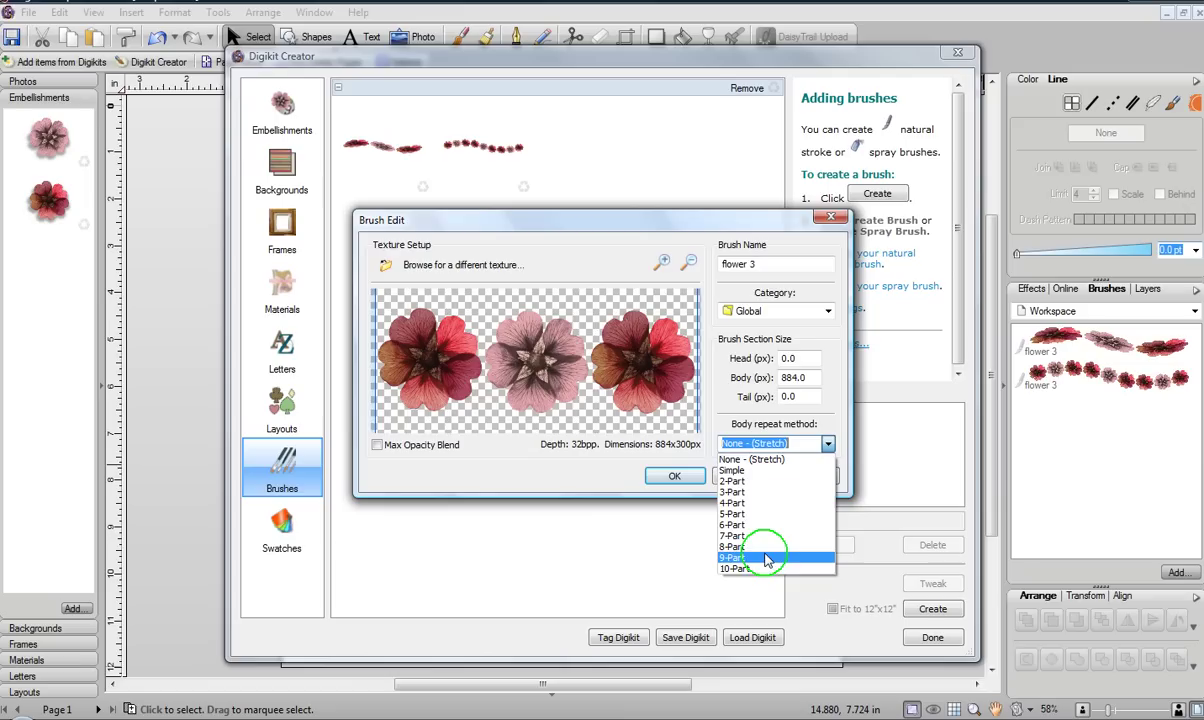
click(764, 560)
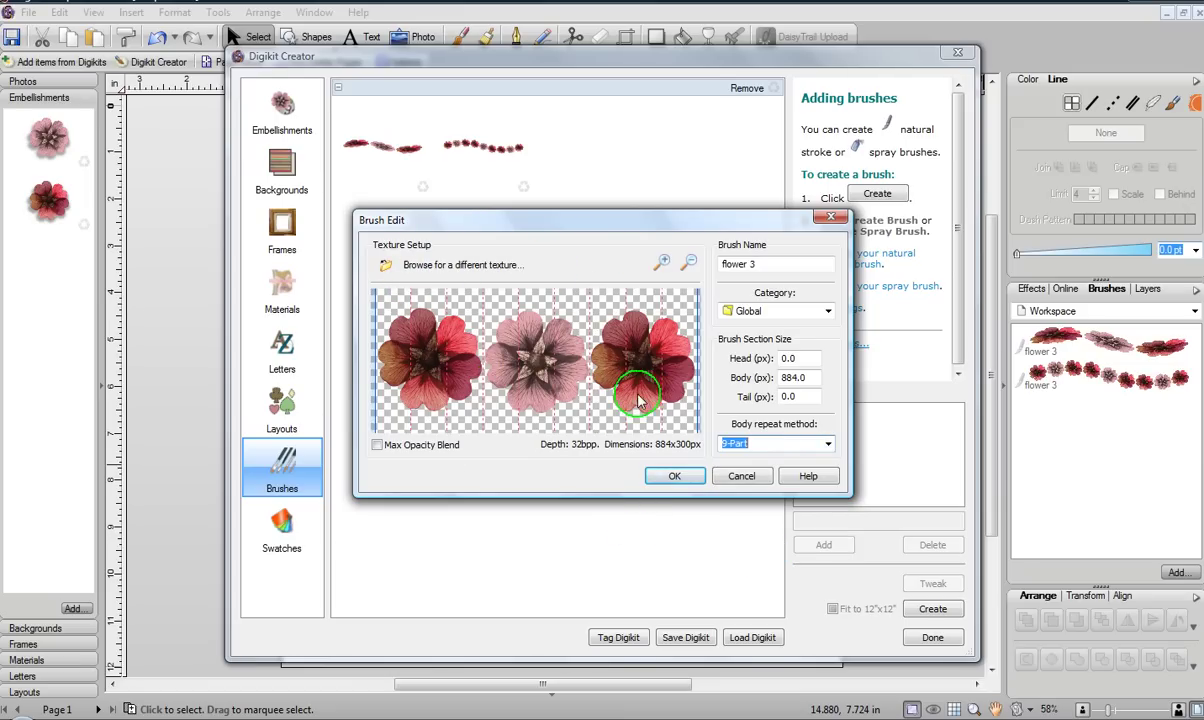
click(674, 478)
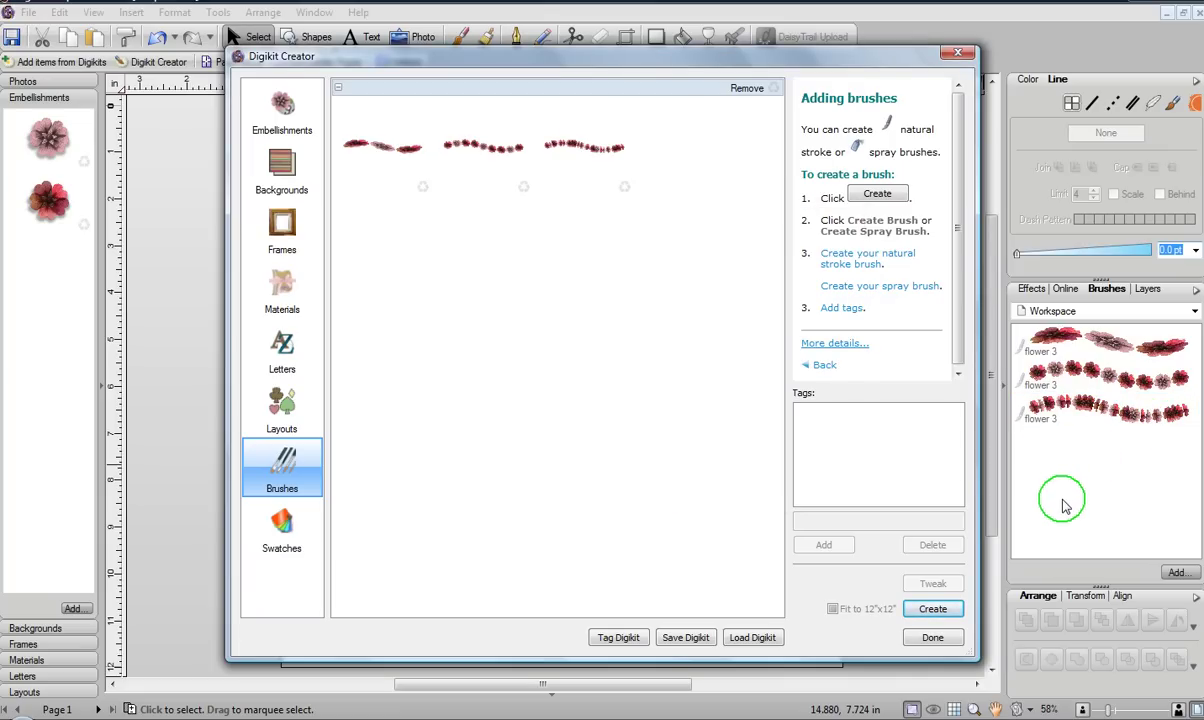
- Create a fourth 'flower 3' spray brush using the flower 3 image as its nozzle at 10% spacing
click(935, 609)
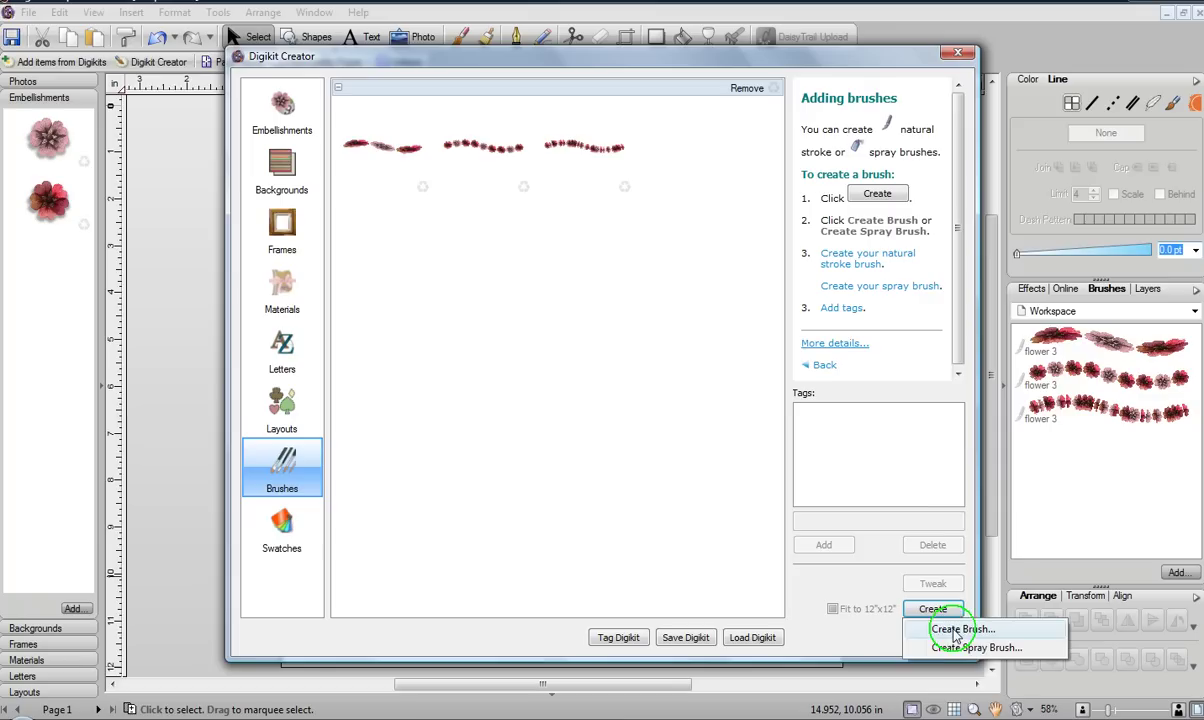
click(960, 648)
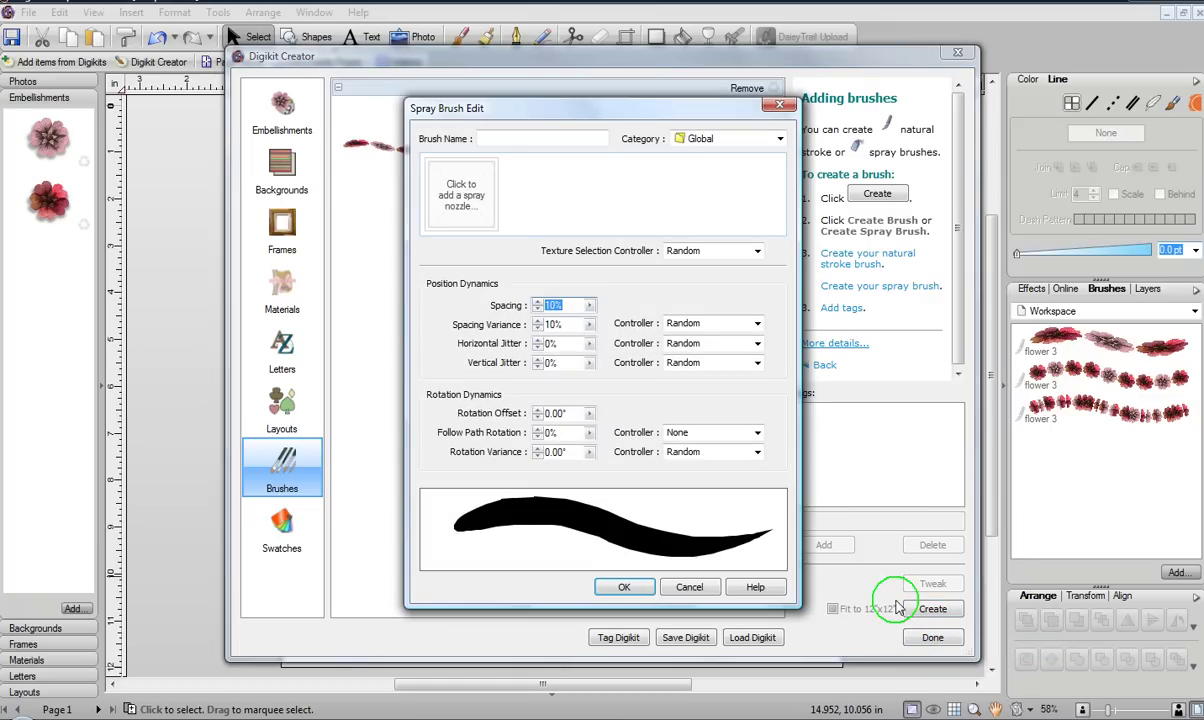
click(461, 194)
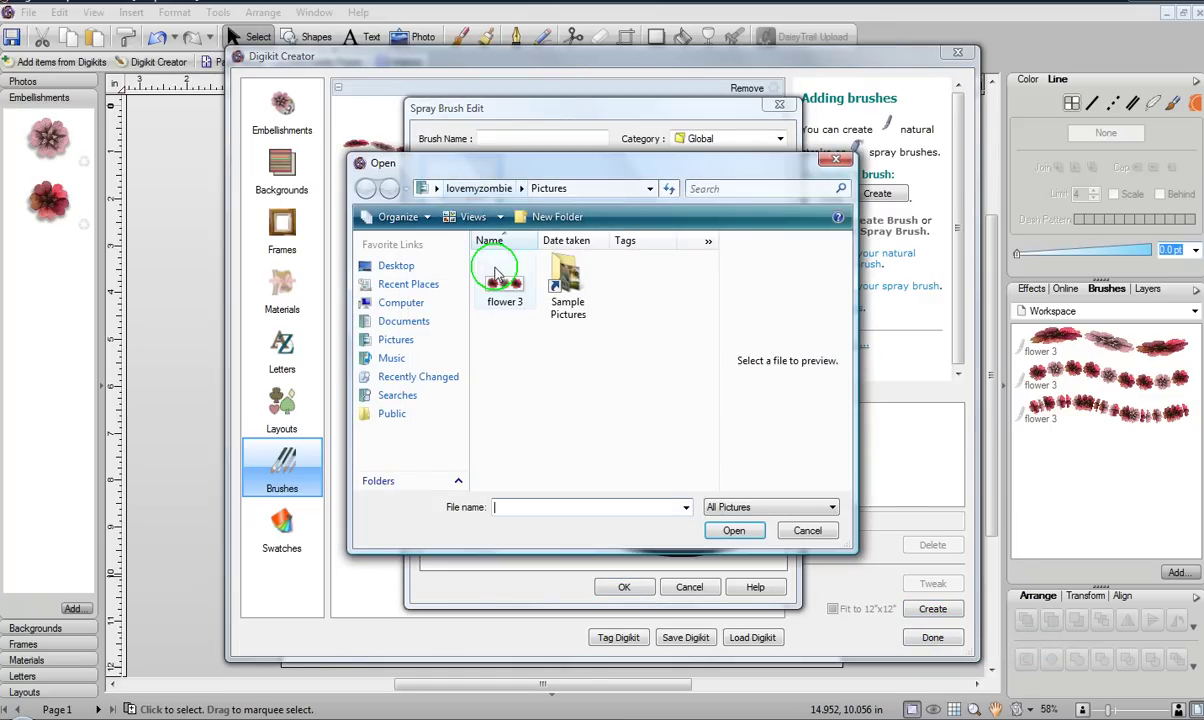
click(499, 286)
click(734, 530)
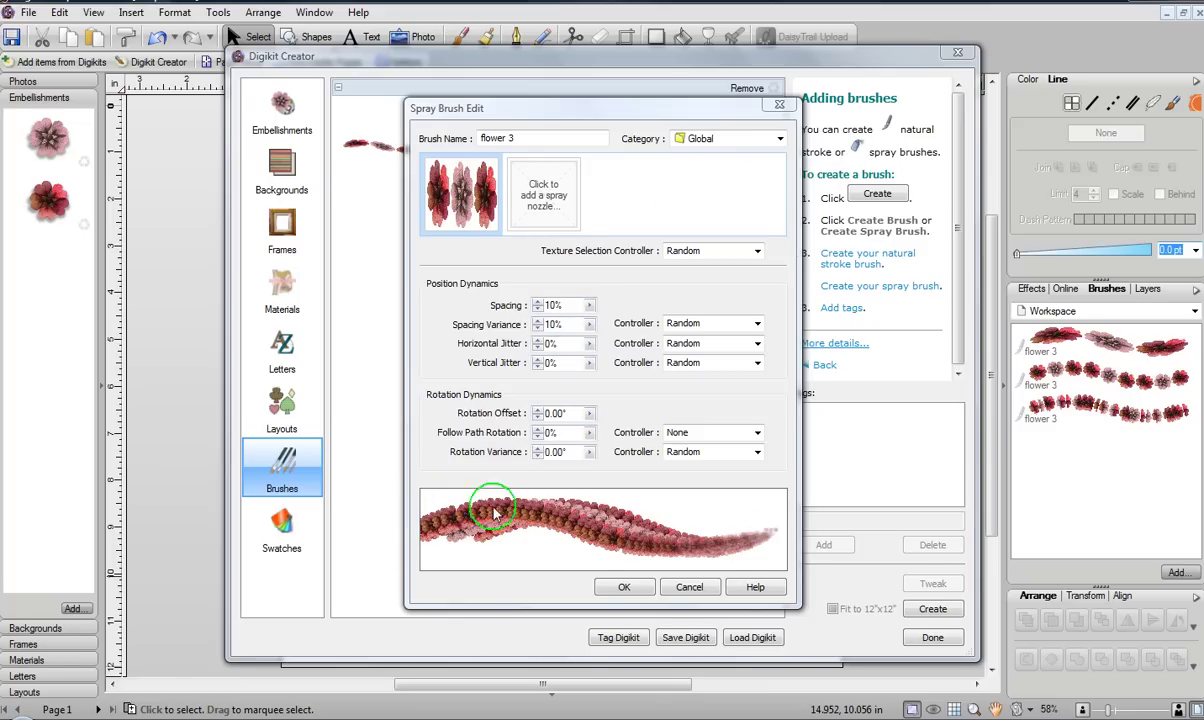
click(622, 588)
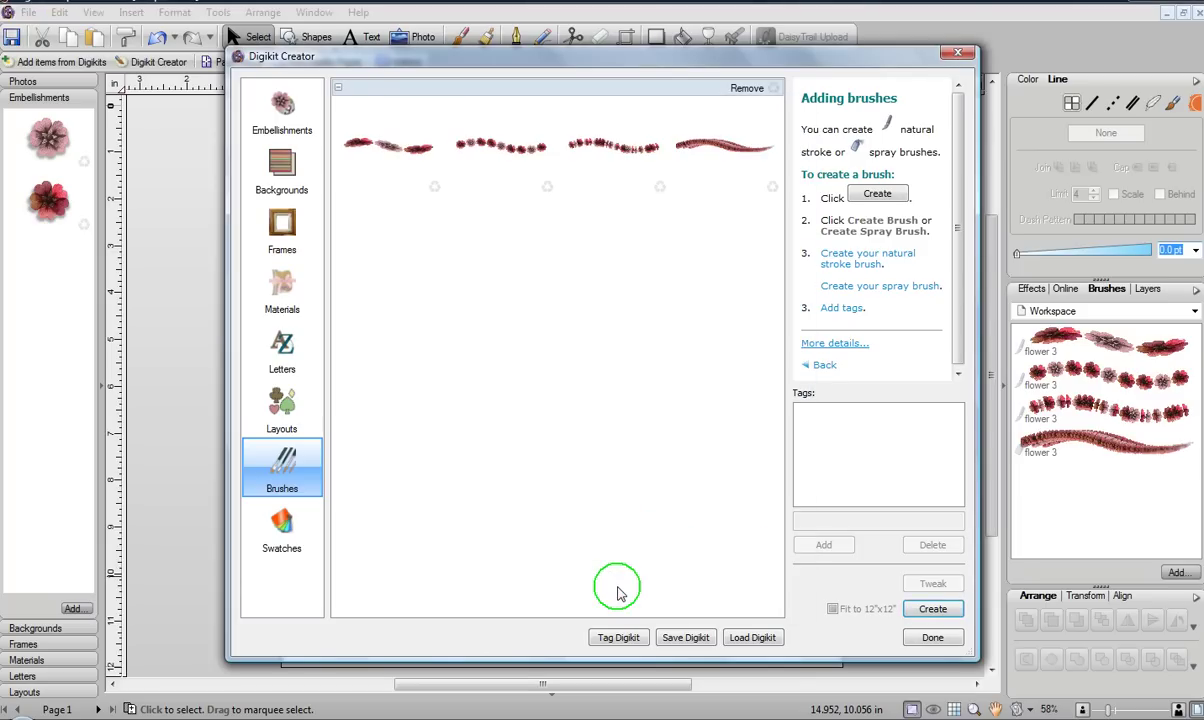
- Start another spray brush with the flower 3 image loaded as its nozzle
click(928, 612)
click(935, 647)
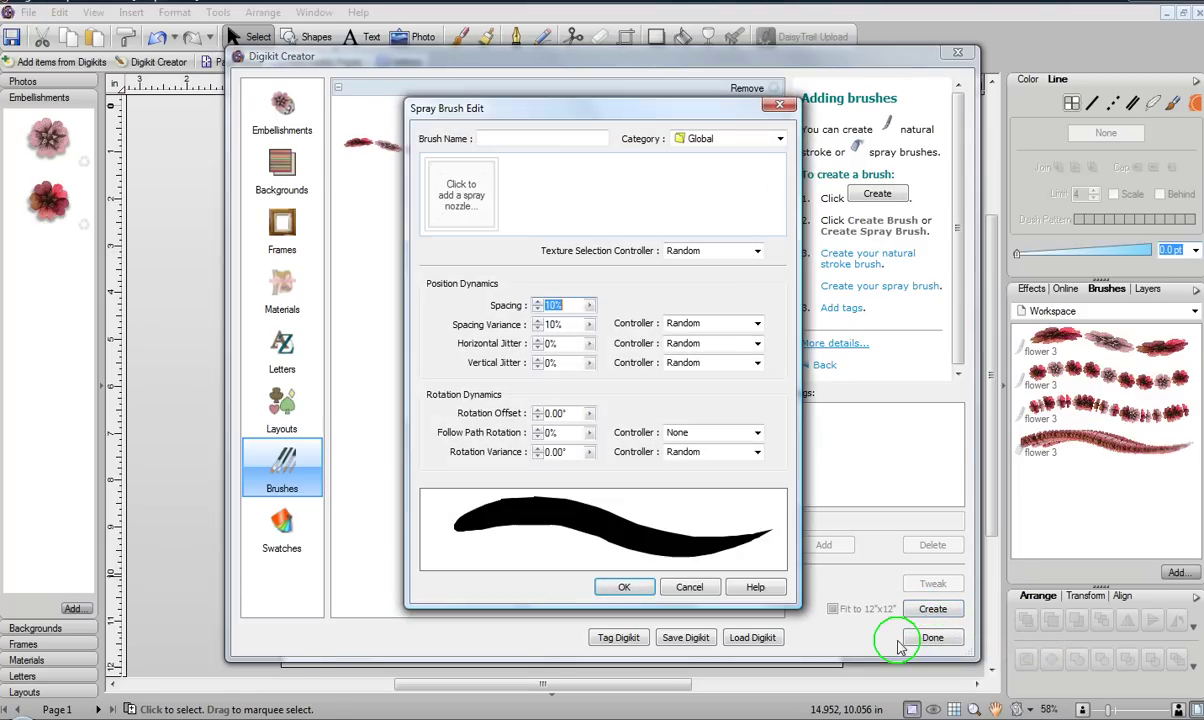
click(465, 199)
click(500, 292)
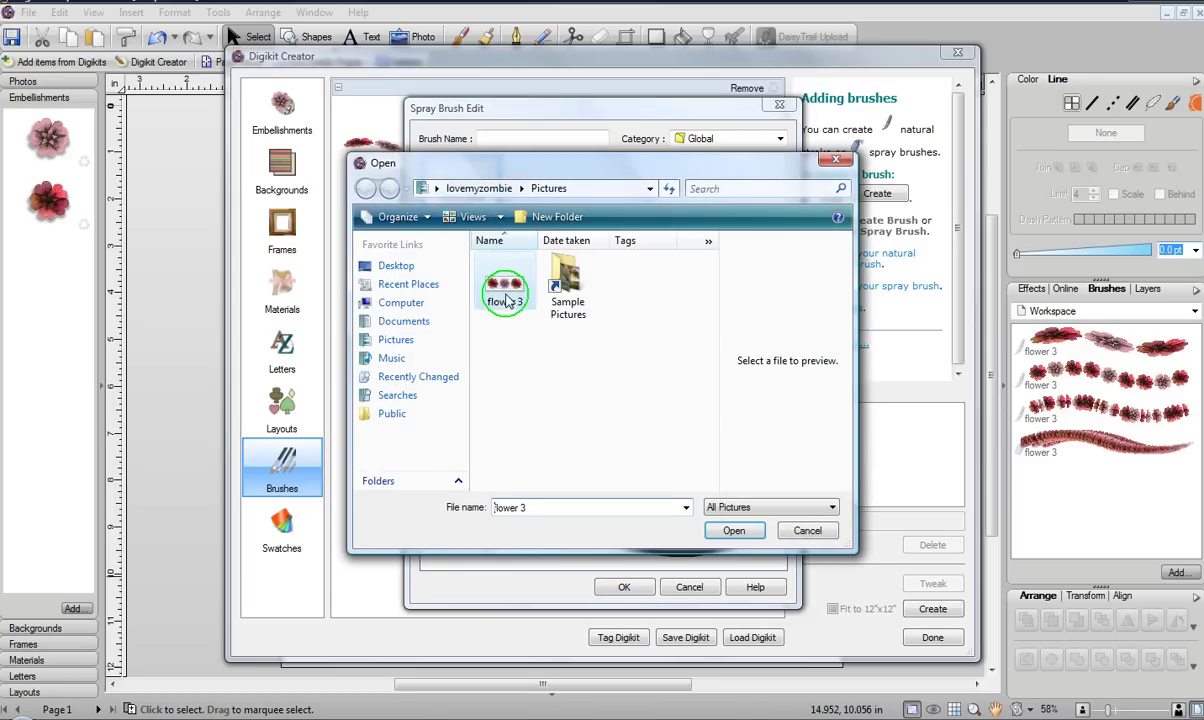
click(717, 530)
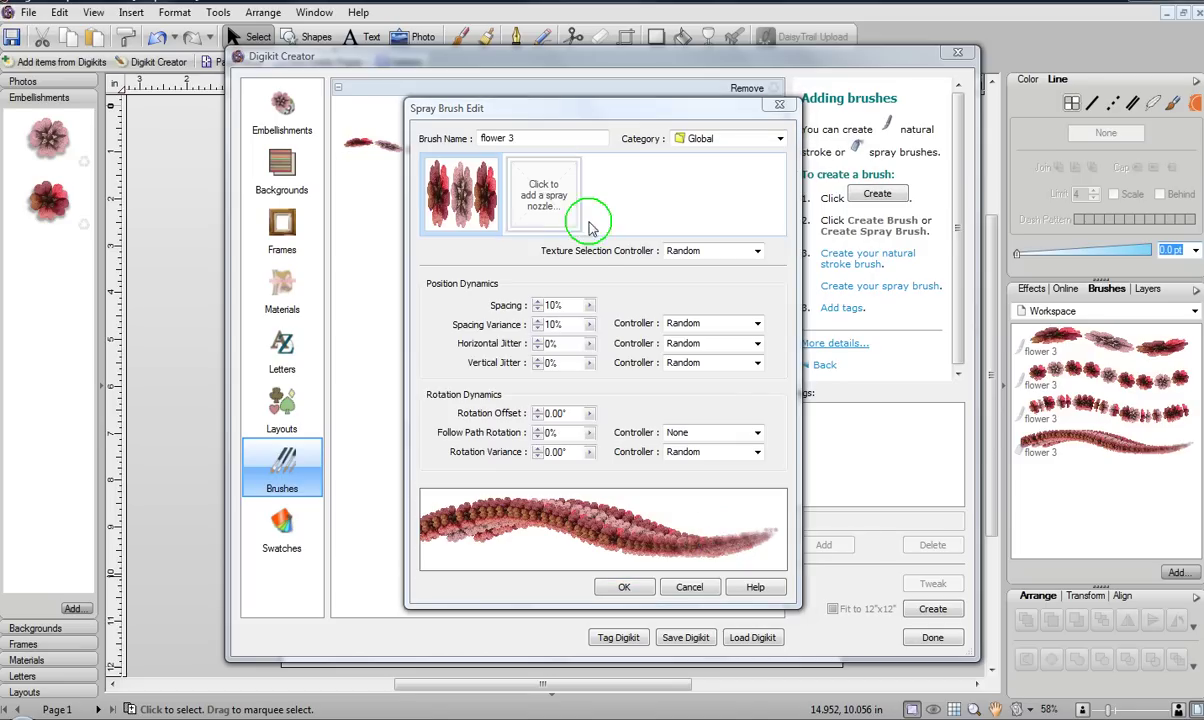
- Set spacing 33%, jitters 6%/3%, rotation offset 13° and variance 74°, then save the brush
click(590, 306)
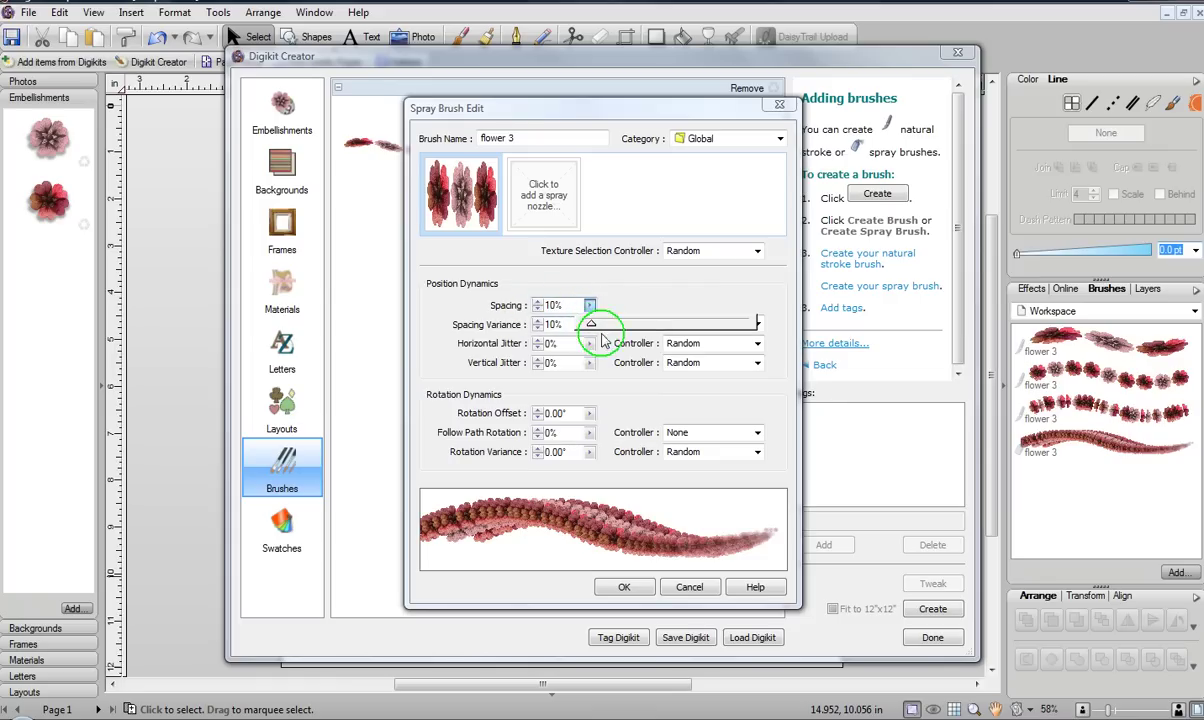
drag(591, 330, 612, 325)
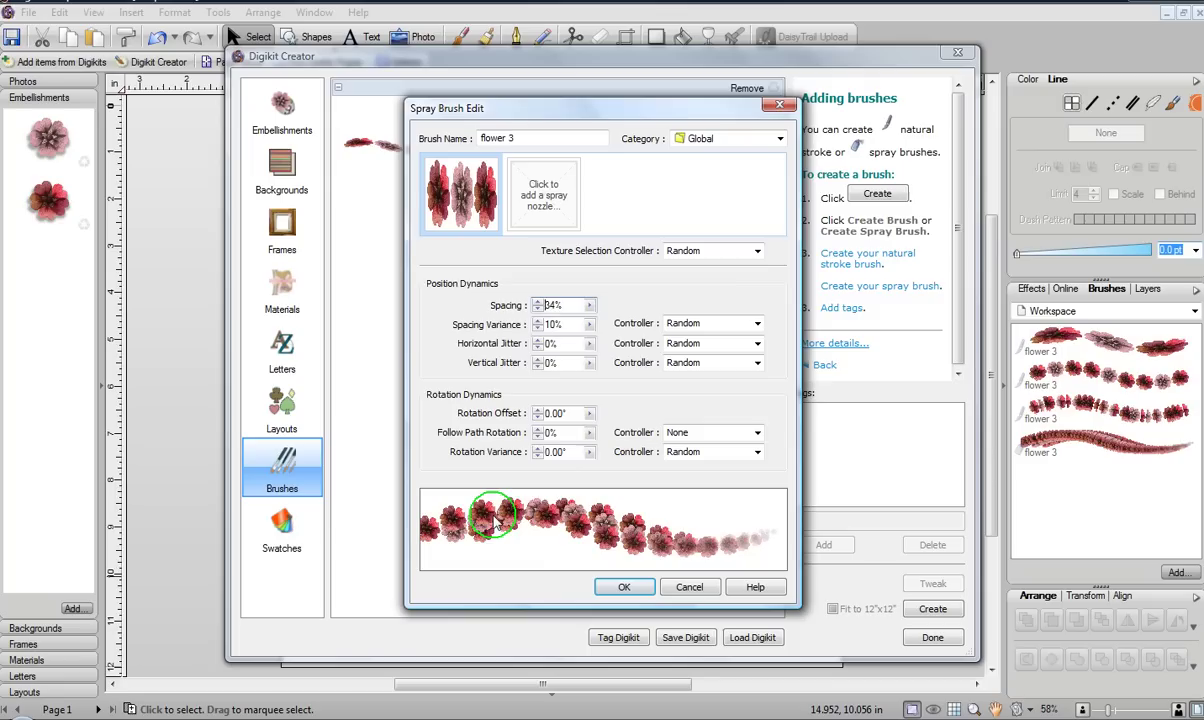
click(589, 306)
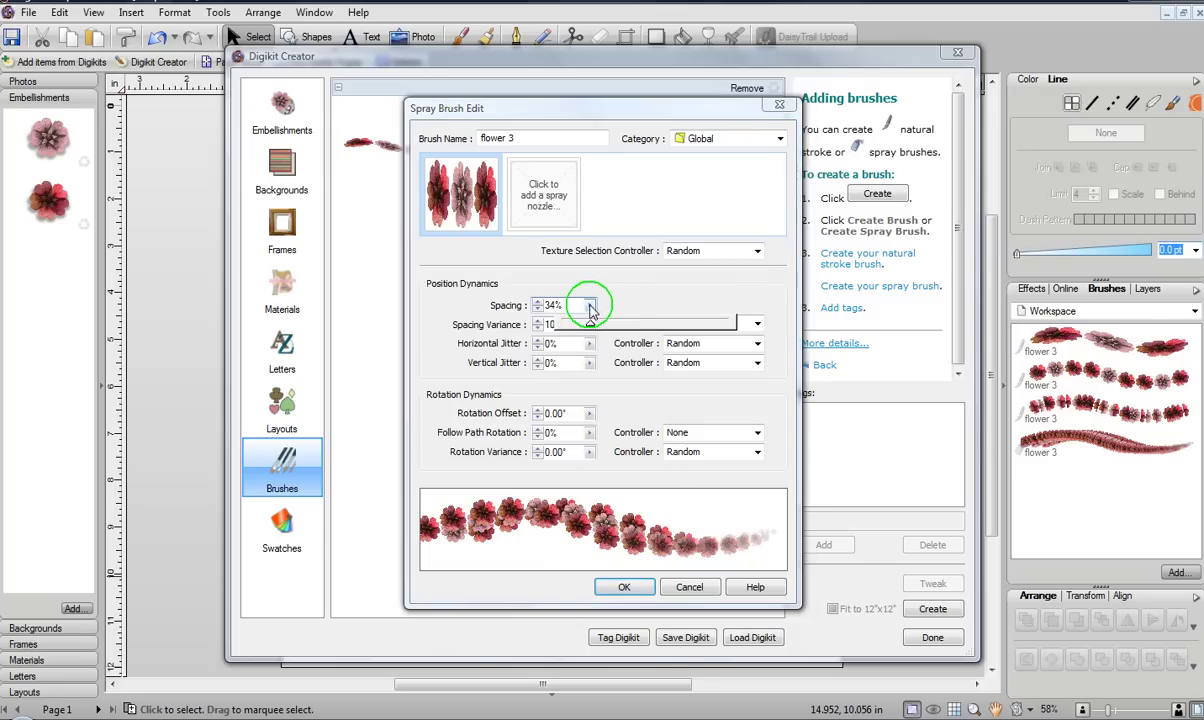
mouse_move(590, 330)
mouse_down()
mouse_move(626, 325)
mouse_move(590, 325)
mouse_up()
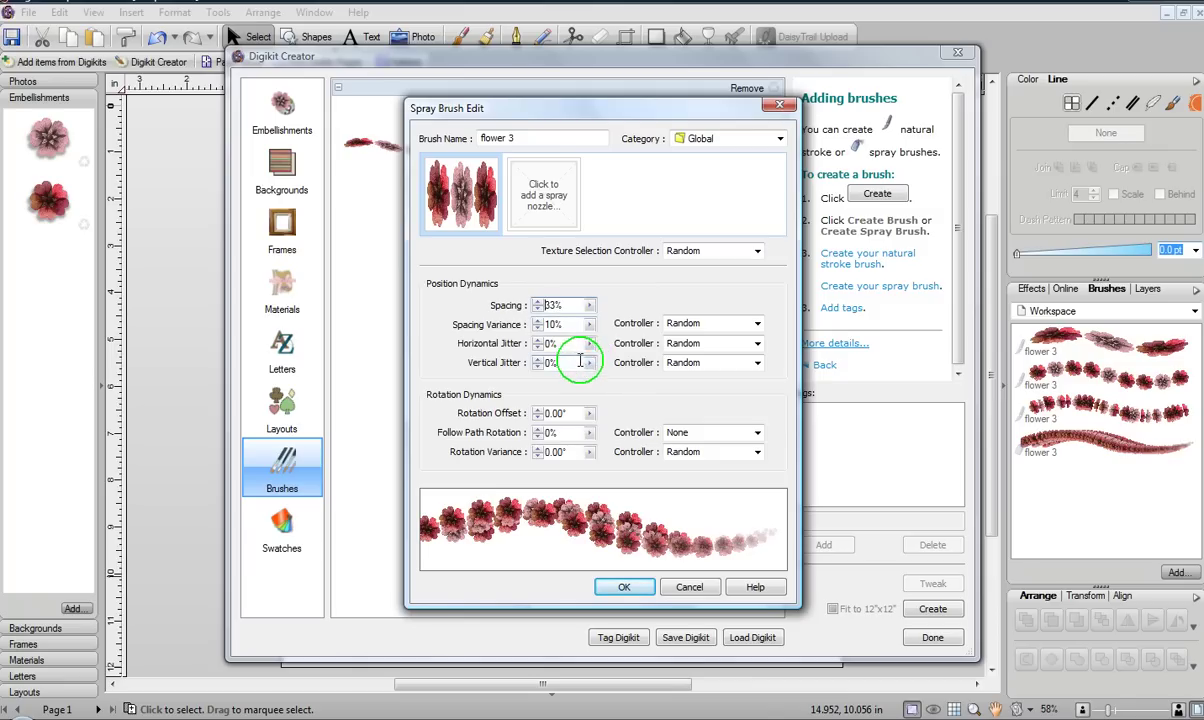
click(590, 363)
mouse_move(591, 385)
mouse_down()
mouse_move(616, 366)
mouse_move(603, 368)
mouse_up()
click(590, 343)
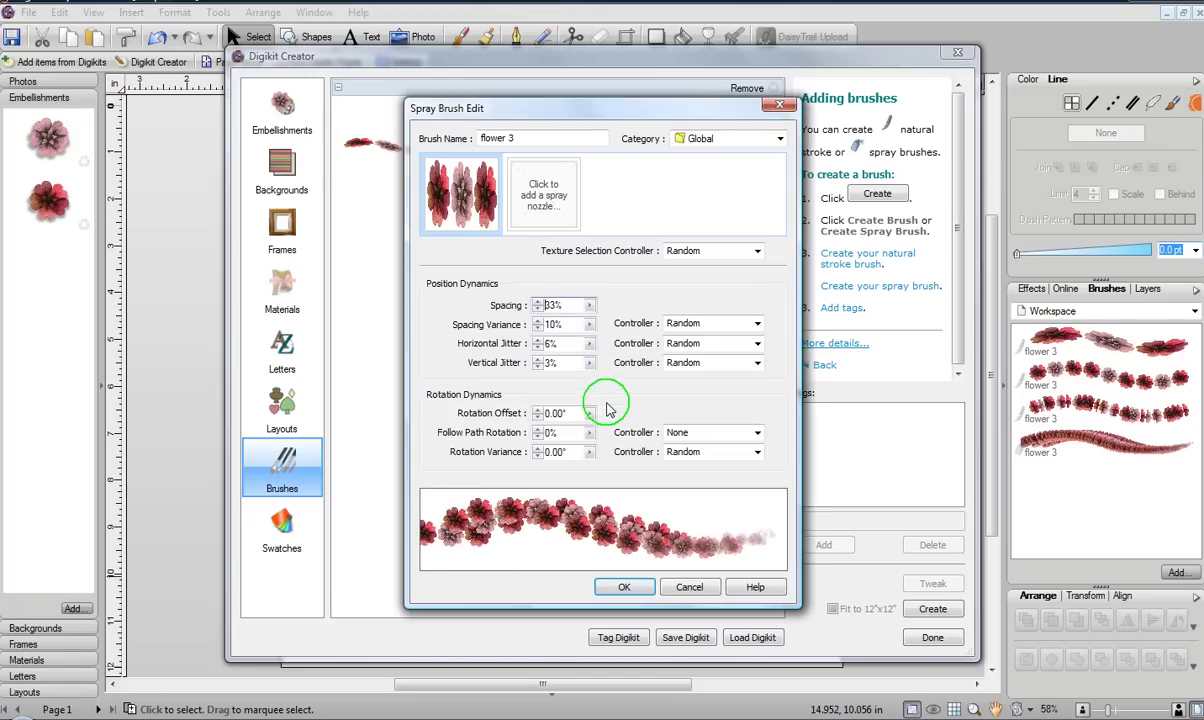
click(589, 413)
drag(592, 434, 593, 478)
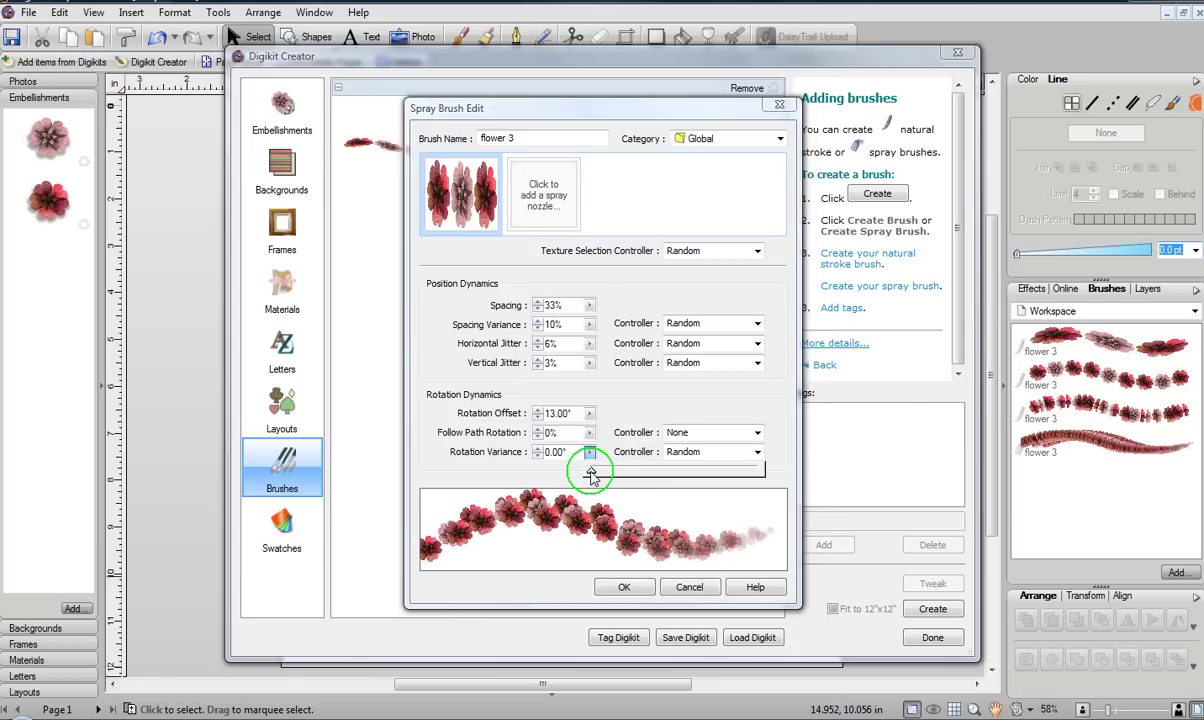
drag(591, 478, 626, 480)
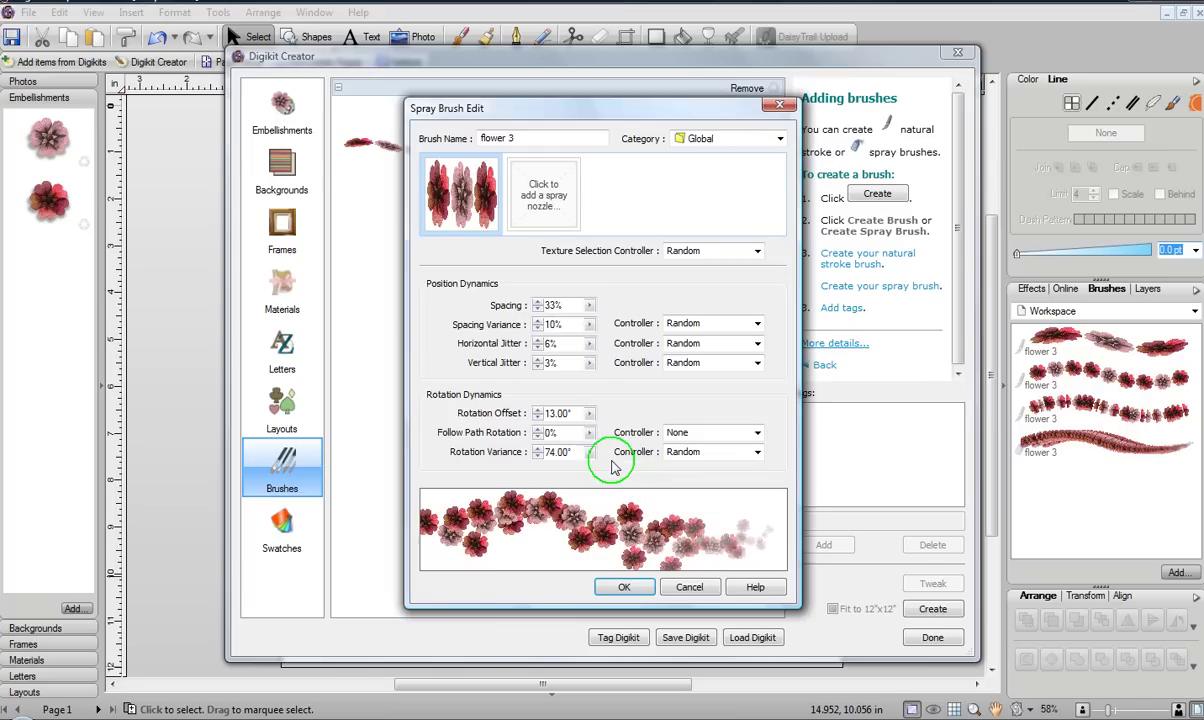
click(622, 590)
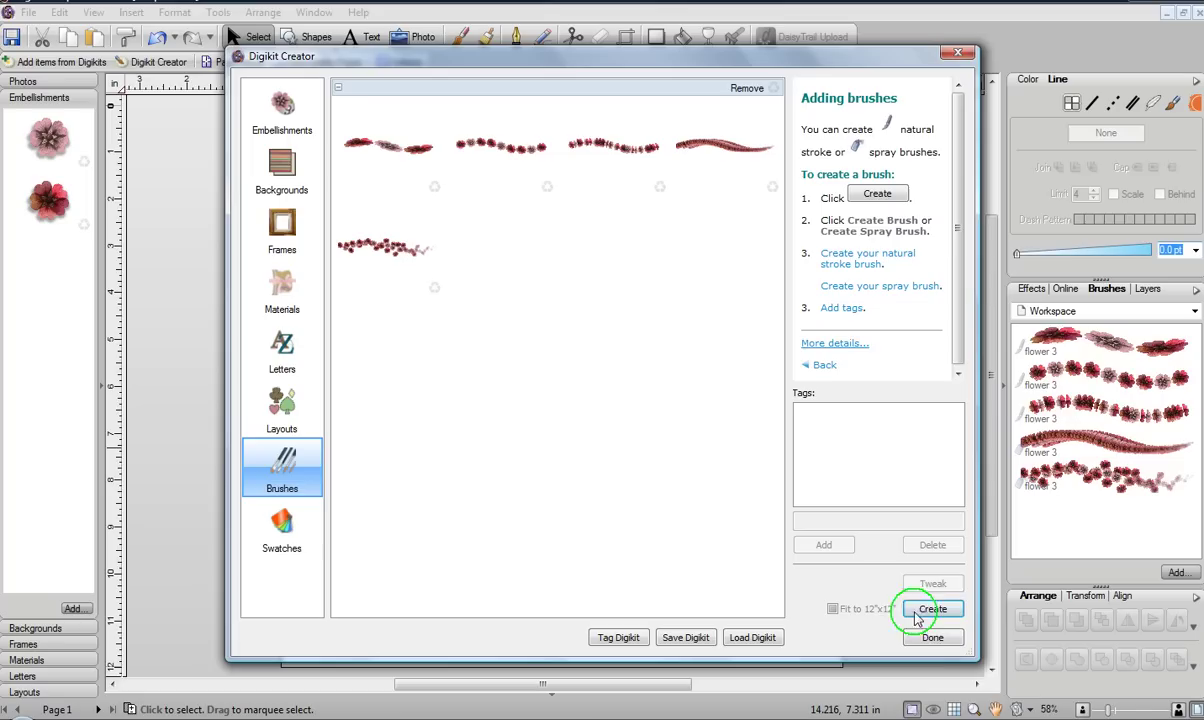
- Close the Digikit Creator with Done to return to the blank white page
click(933, 638)
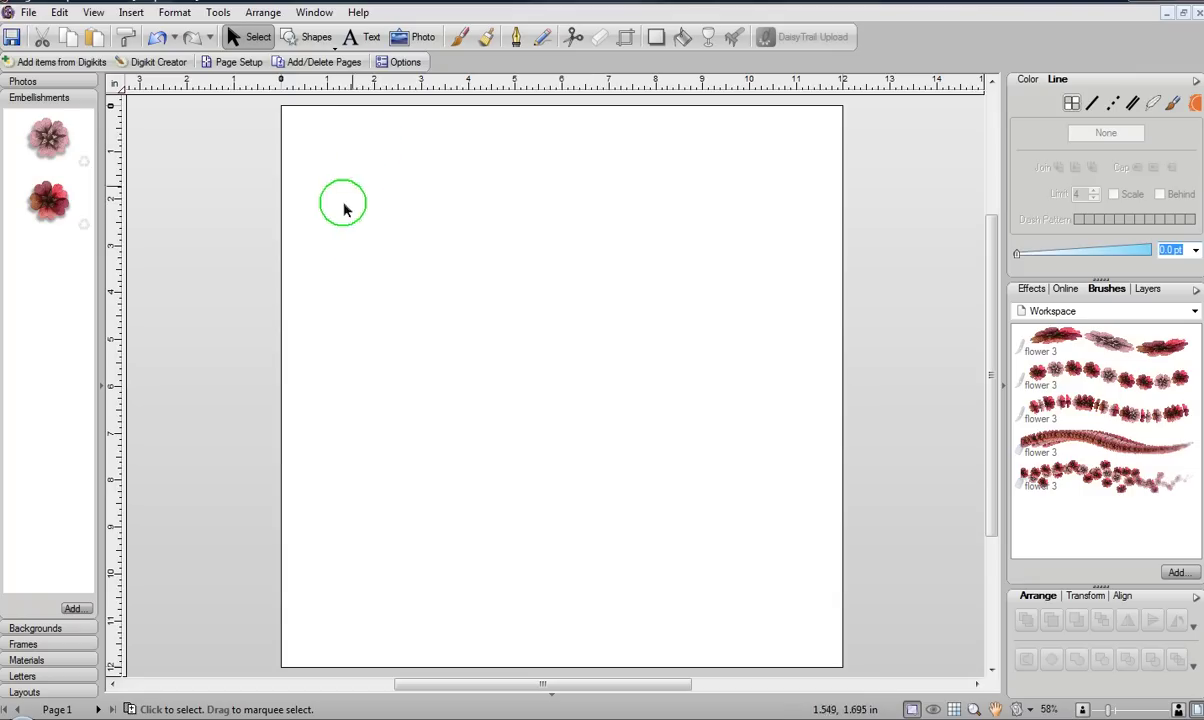
- Draw a large Quick Heart about 7.55 × 7.81 in, lower its top dip, and shift it up-left
click(311, 40)
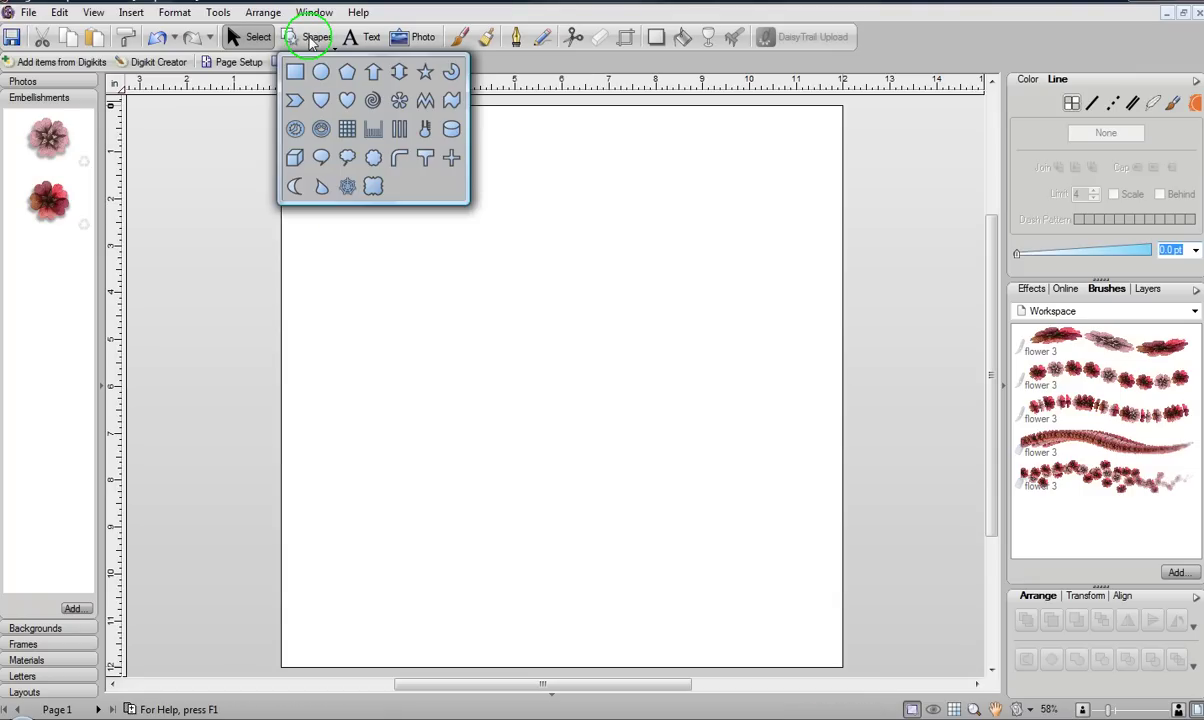
click(347, 100)
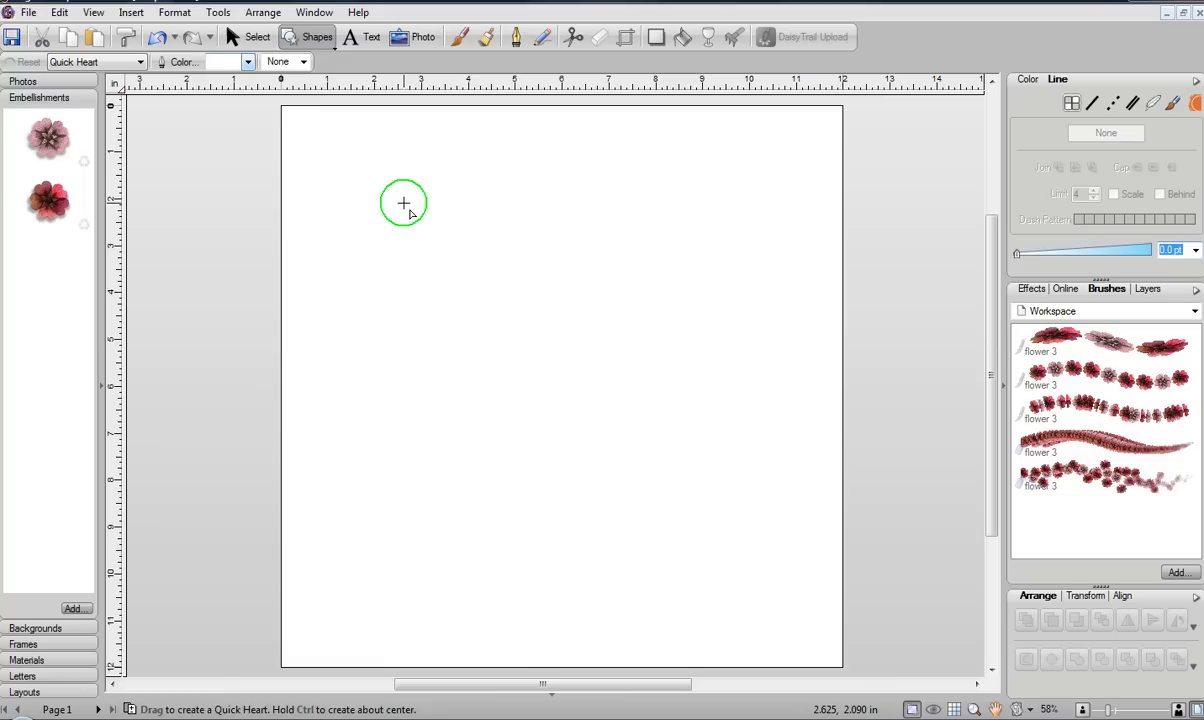
drag(404, 203, 757, 569)
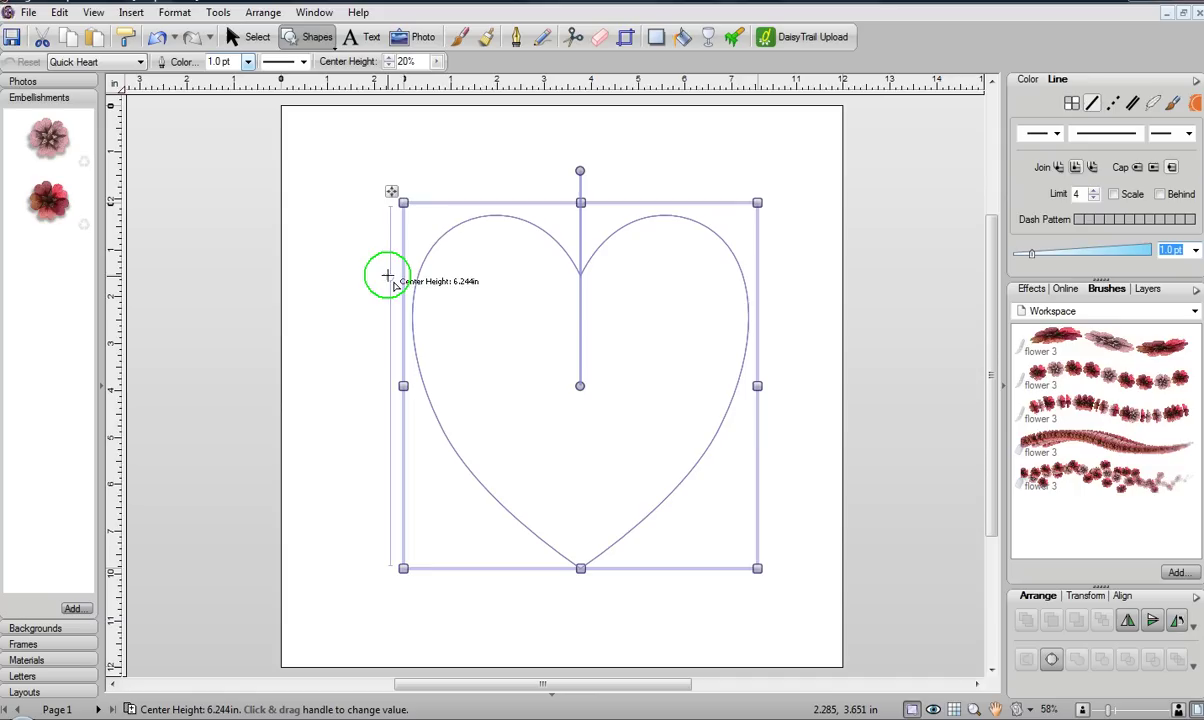
mouse_move(390, 278)
mouse_down()
mouse_move(392, 510)
mouse_move(371, 374)
mouse_move(395, 242)
mouse_move(397, 290)
mouse_up()
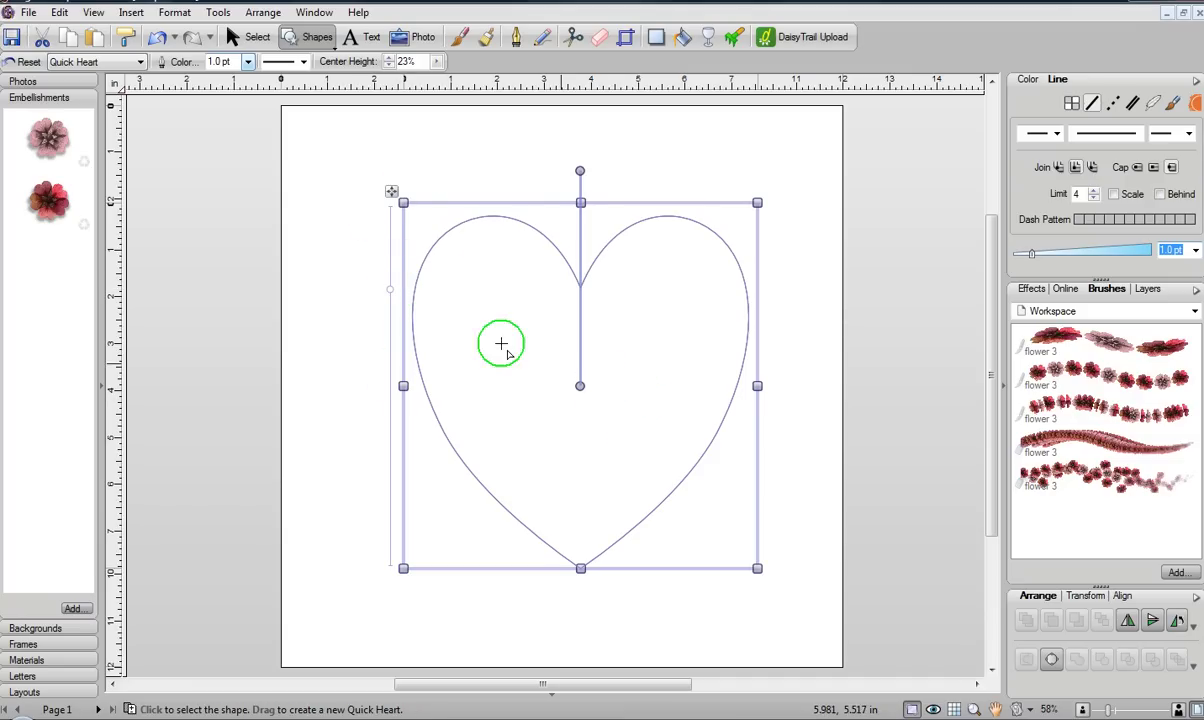
click(258, 40)
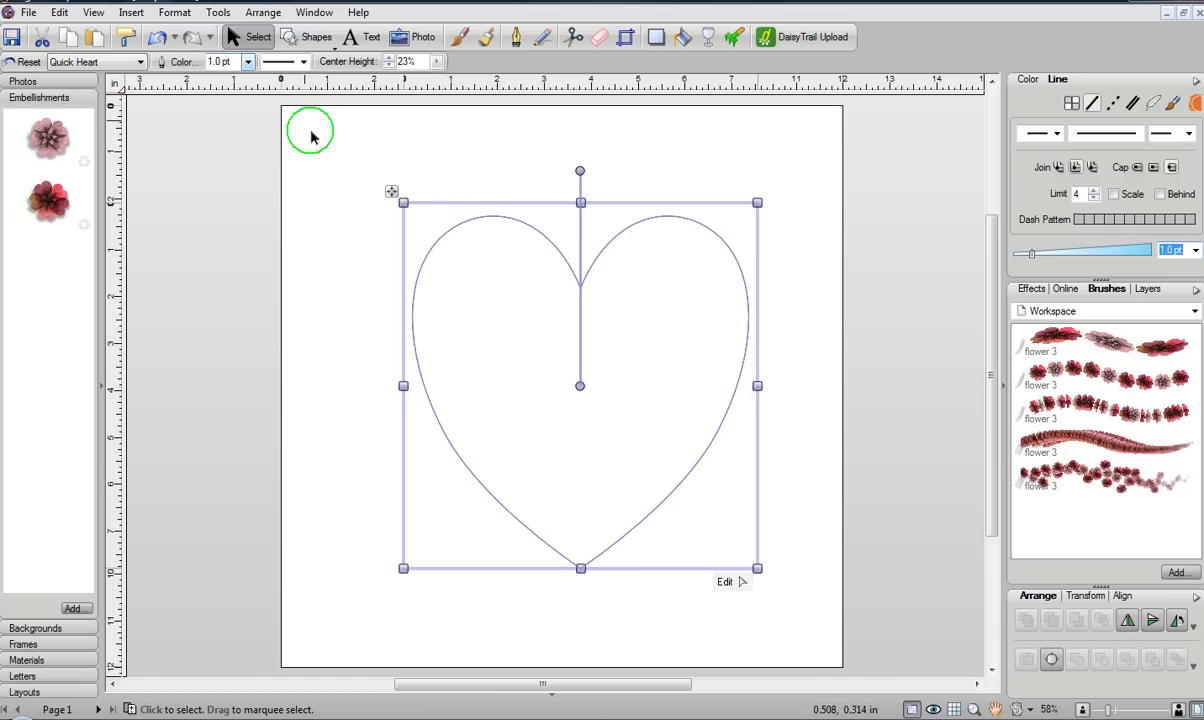
drag(468, 204, 435, 190)
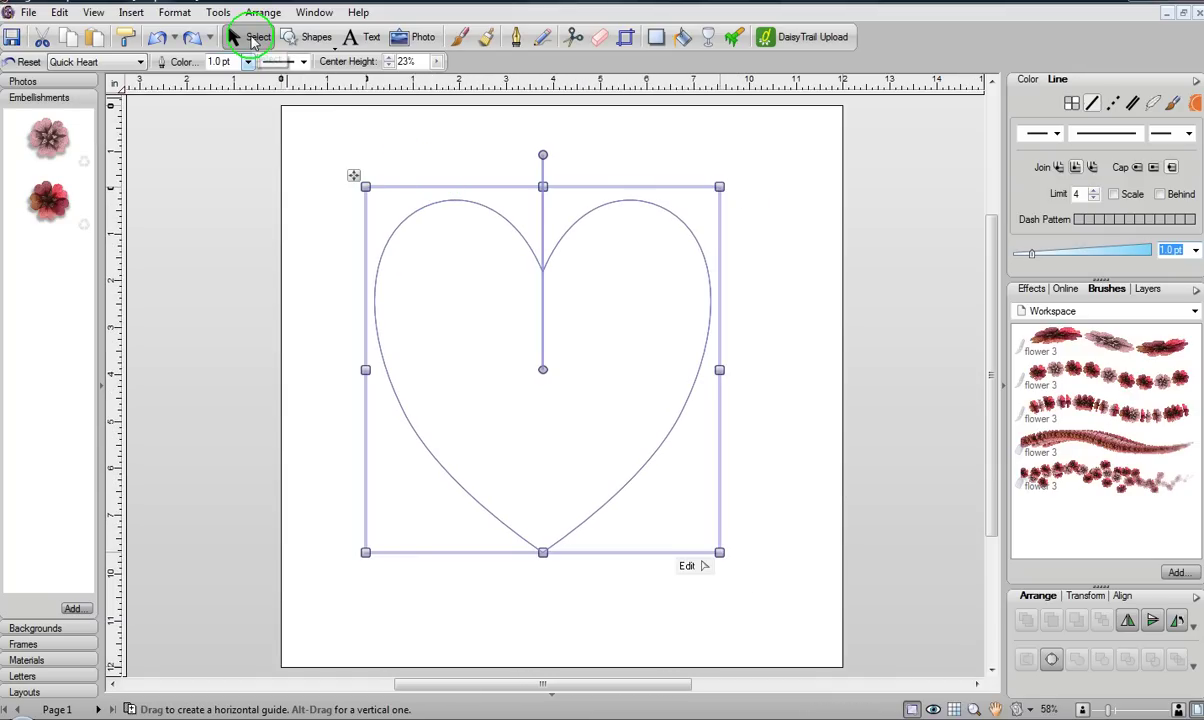
- Try red, yellow, blue and magenta fills on the heart, then set its fill to none
click(253, 40)
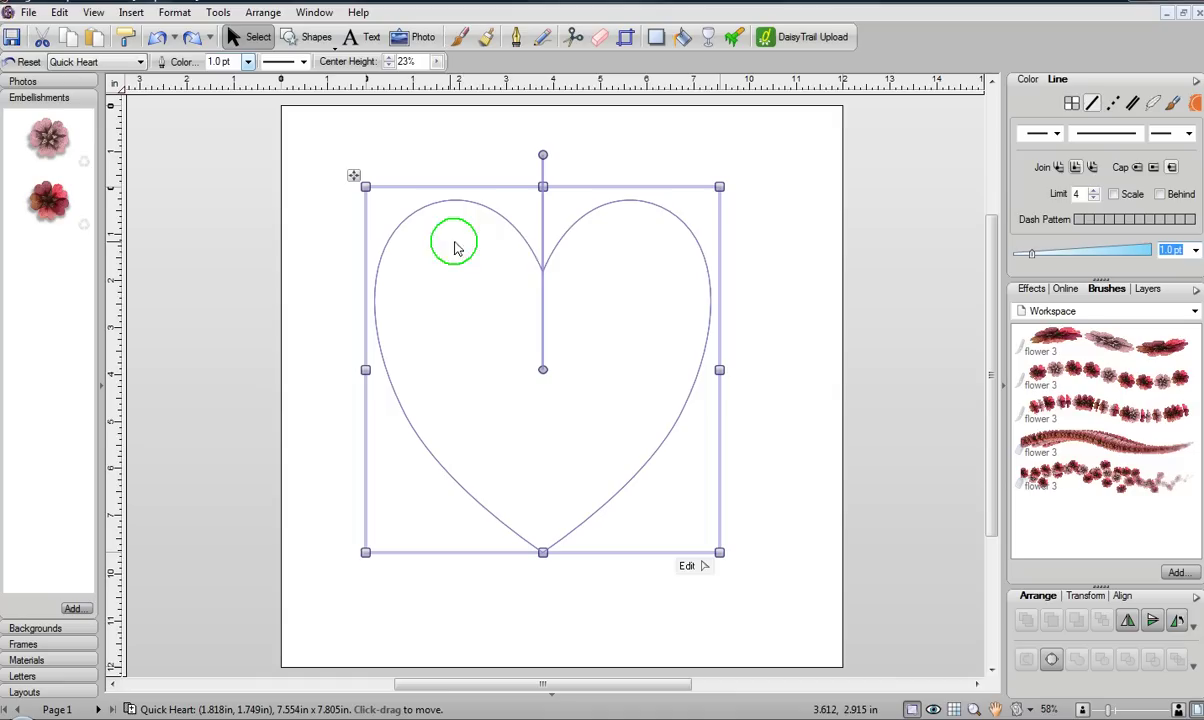
click(1031, 80)
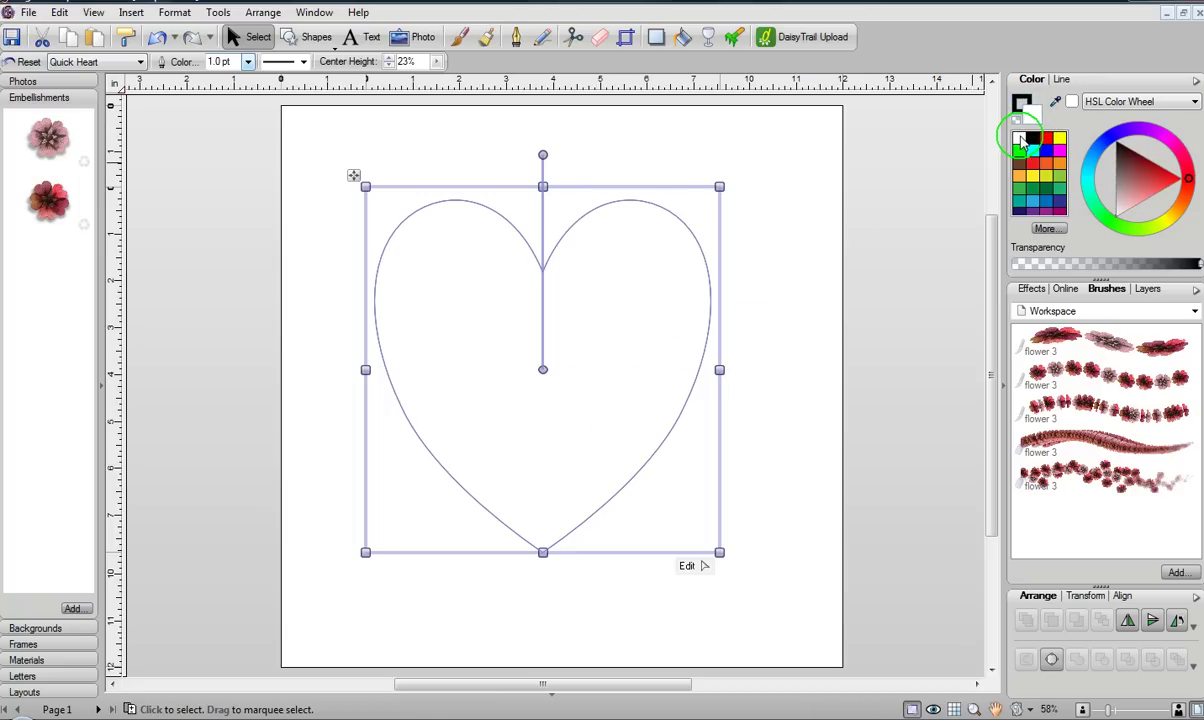
click(1047, 138)
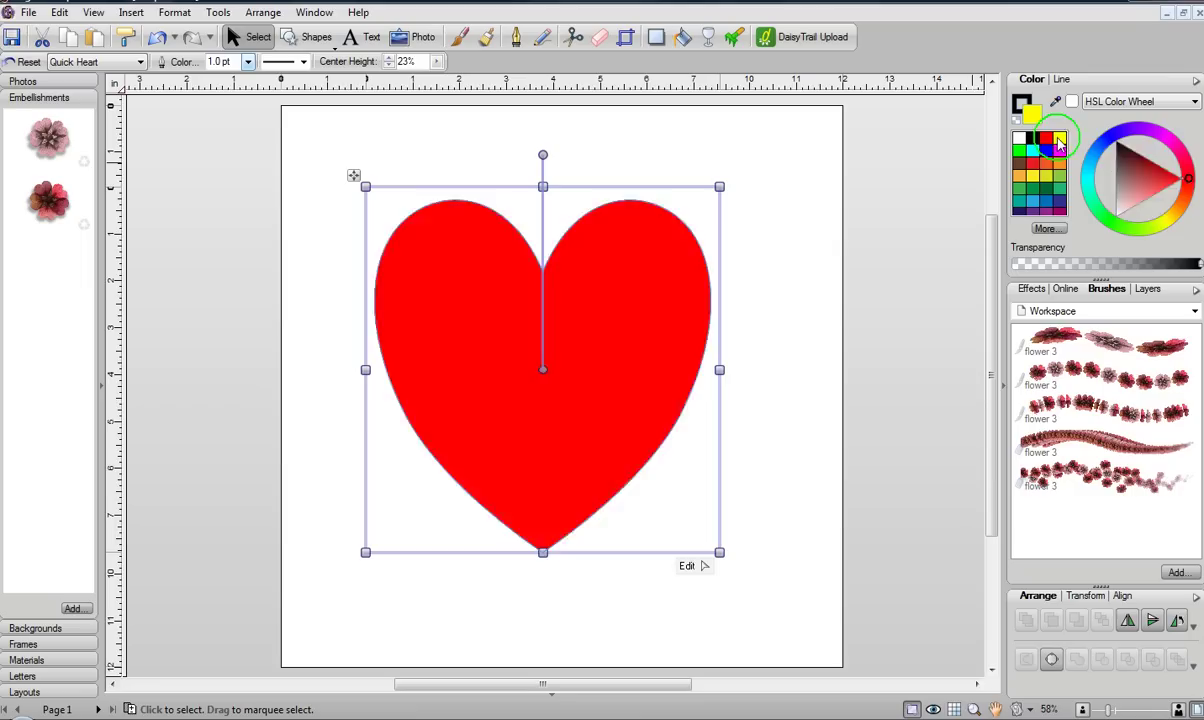
click(1060, 138)
click(1047, 150)
click(1060, 150)
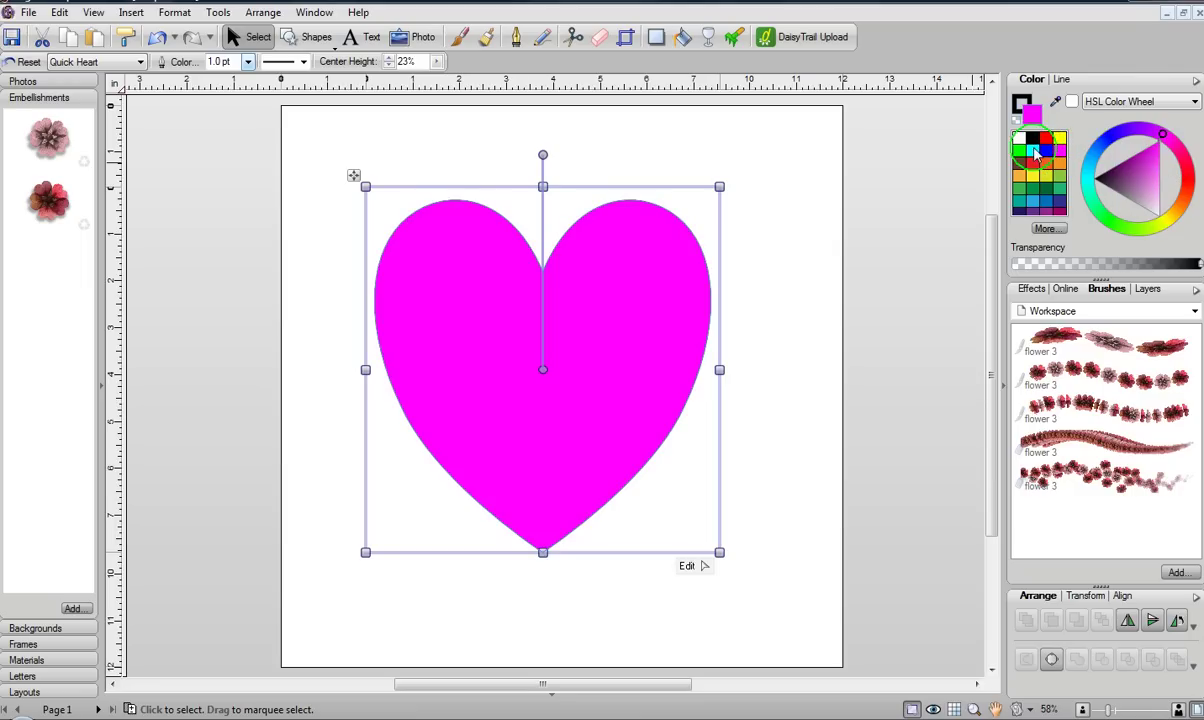
click(1018, 120)
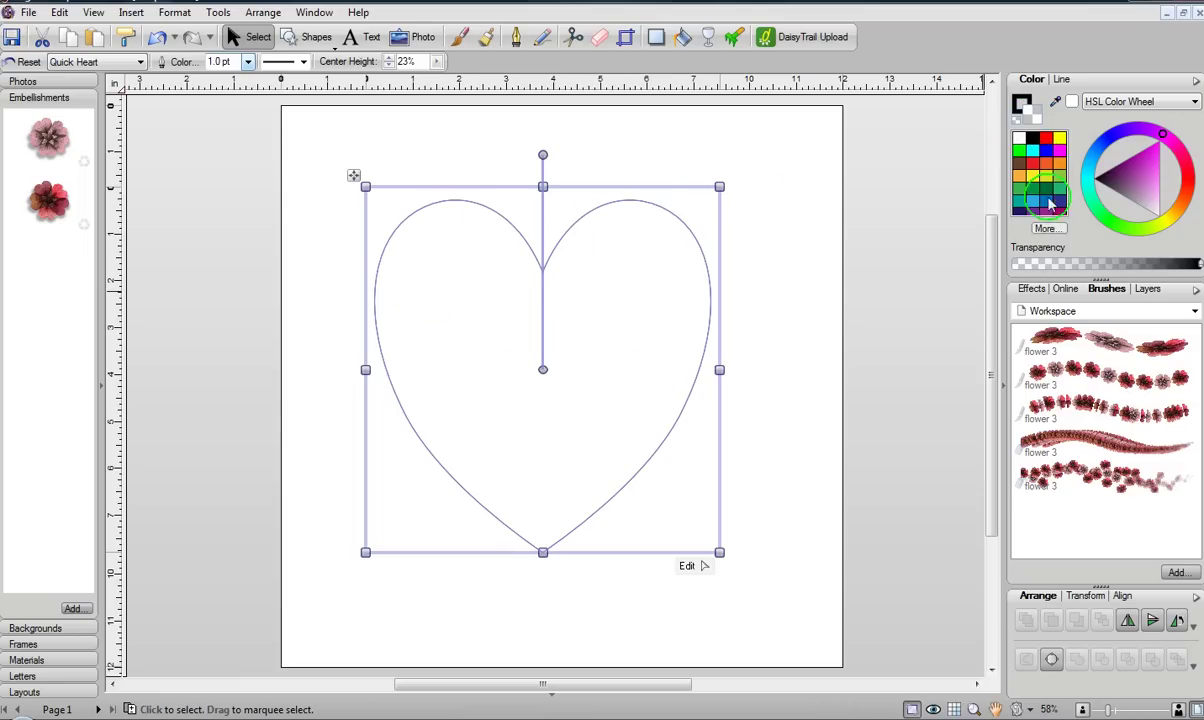
click(1027, 104)
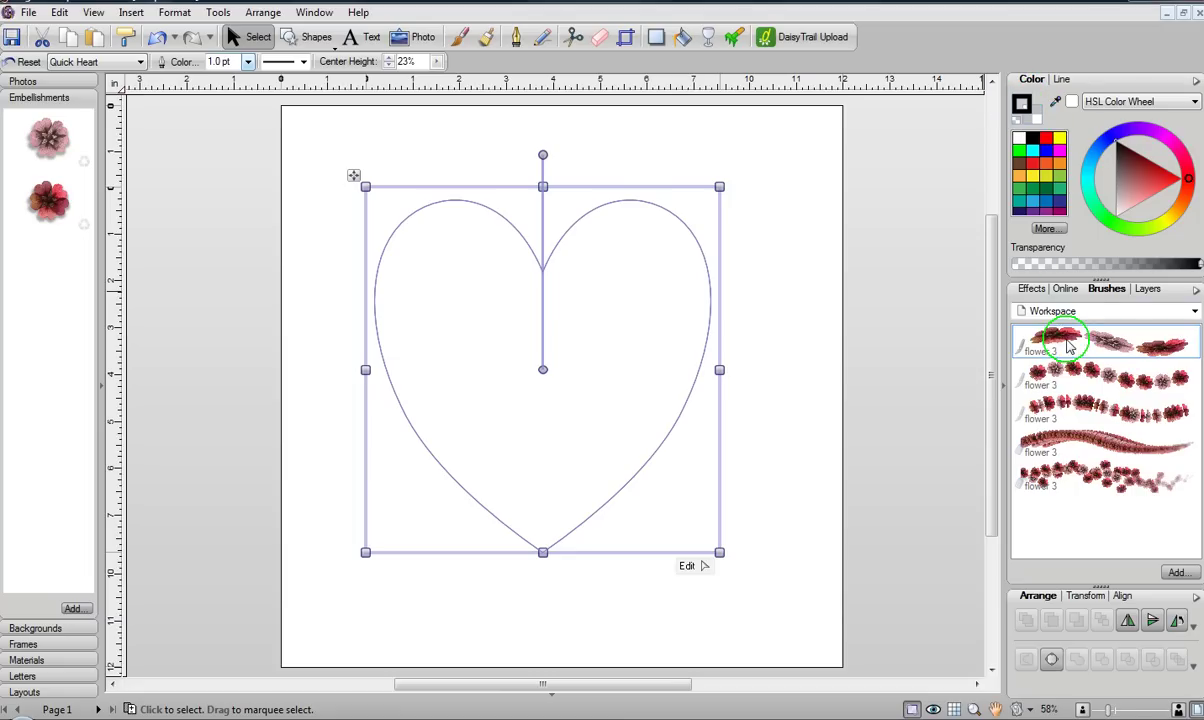
- Widen the heart's flower 3 brush outline to 64 pt and deselect to view it
click(1062, 80)
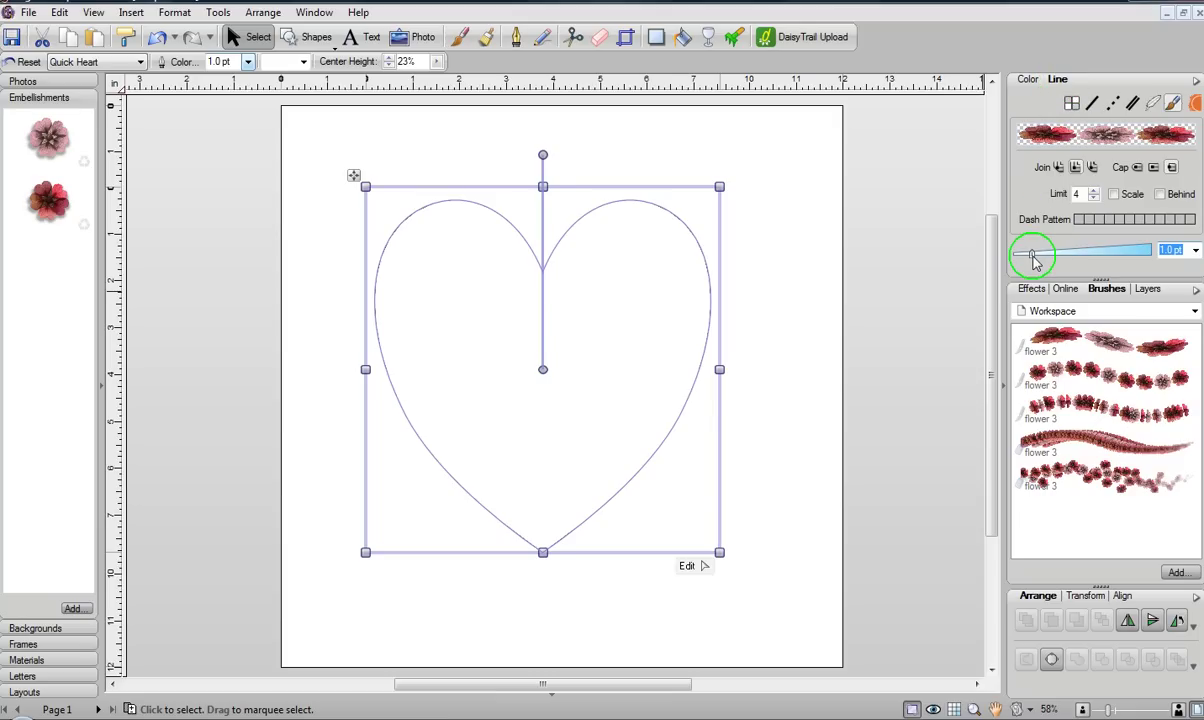
drag(1034, 260, 1172, 272)
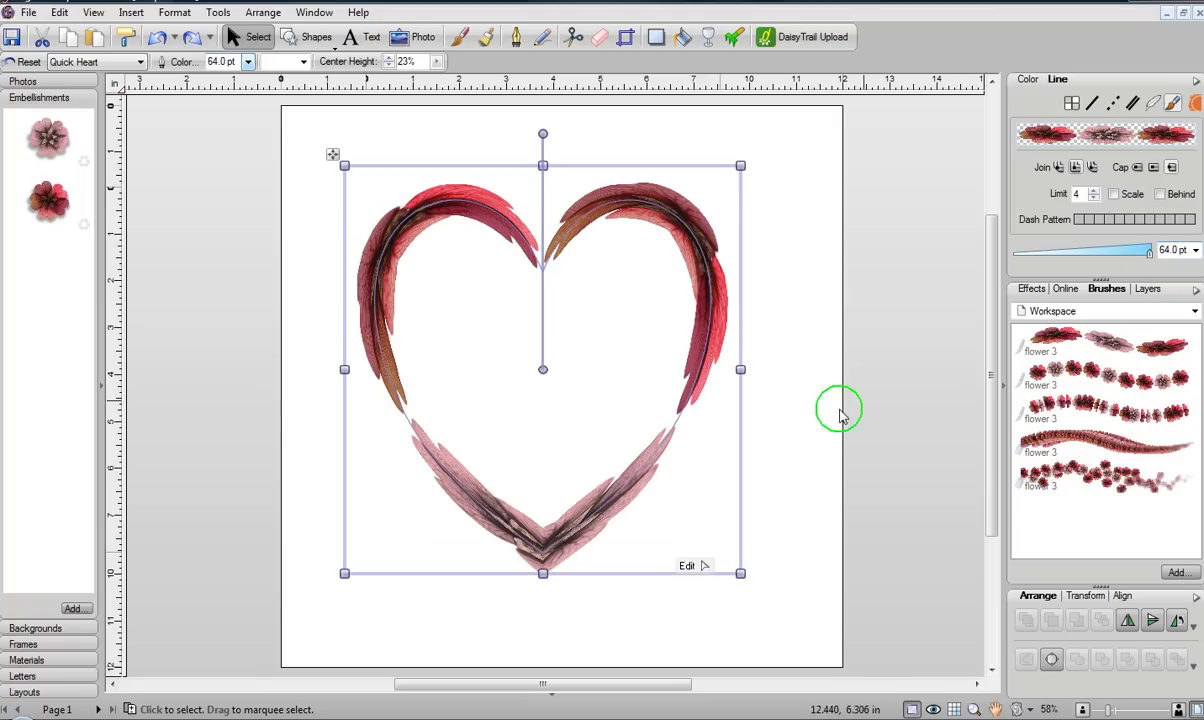
click(817, 412)
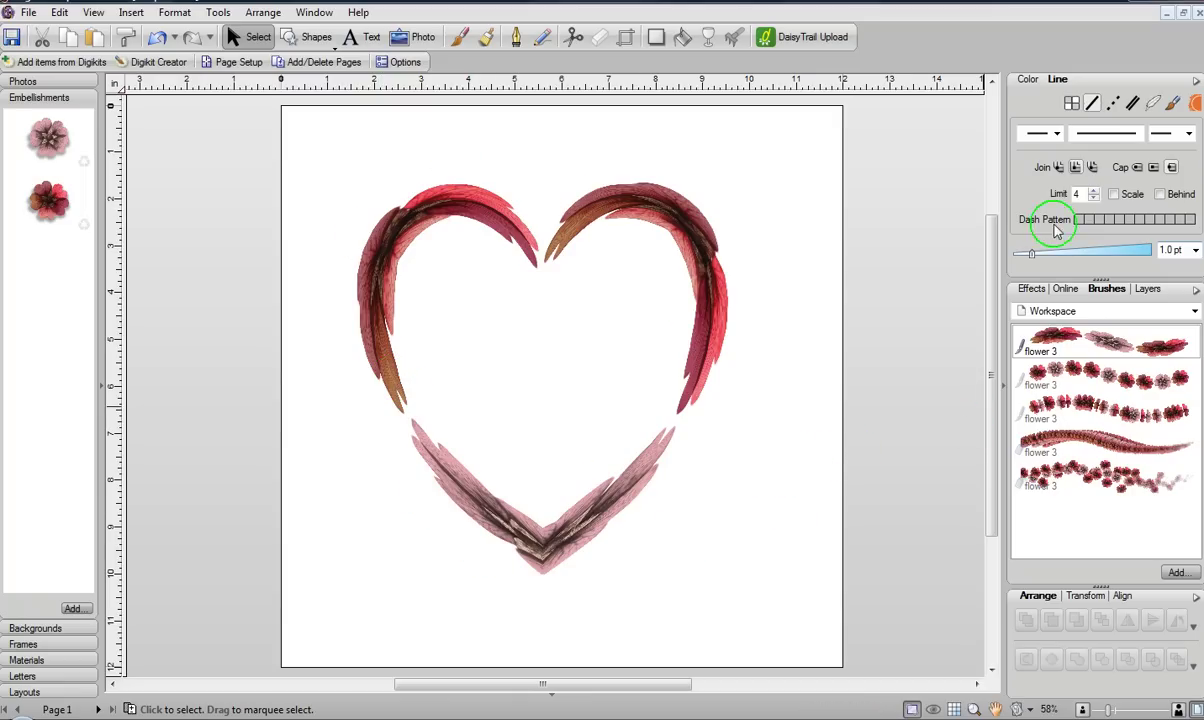
- Switch the heart outline to the Simple-repeat 'flower 3' brush at 64 pt, forming a flower wreath
click(667, 225)
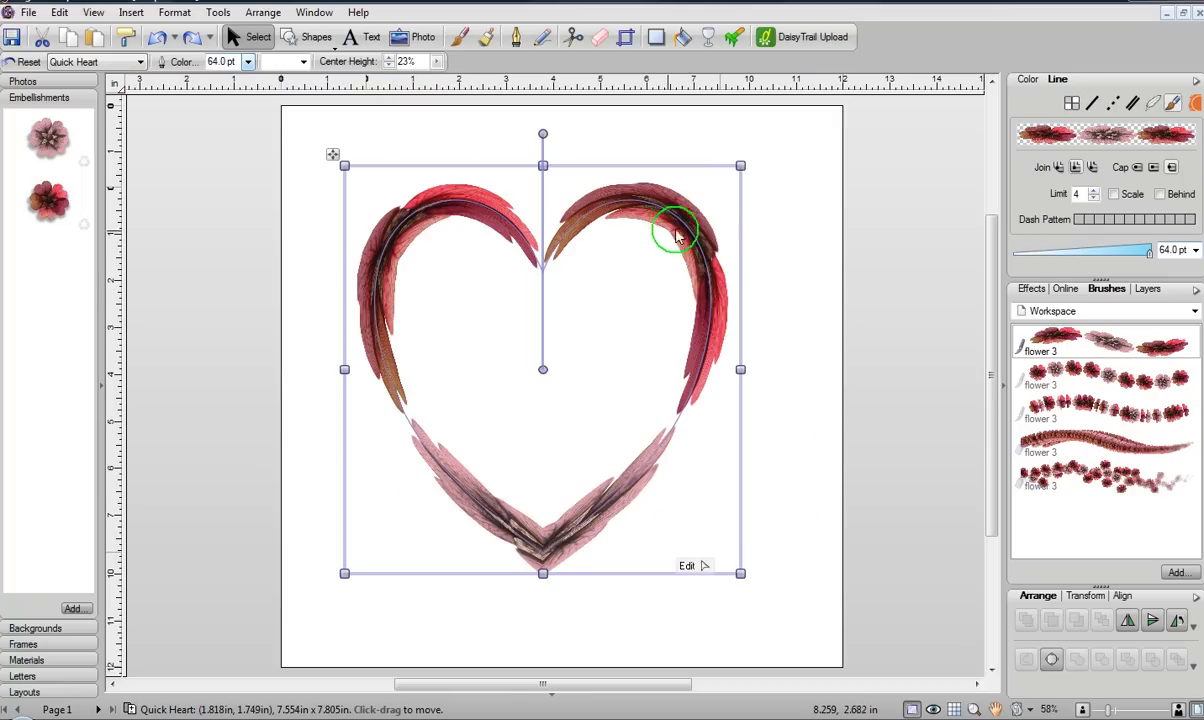
drag(1149, 258, 1040, 270)
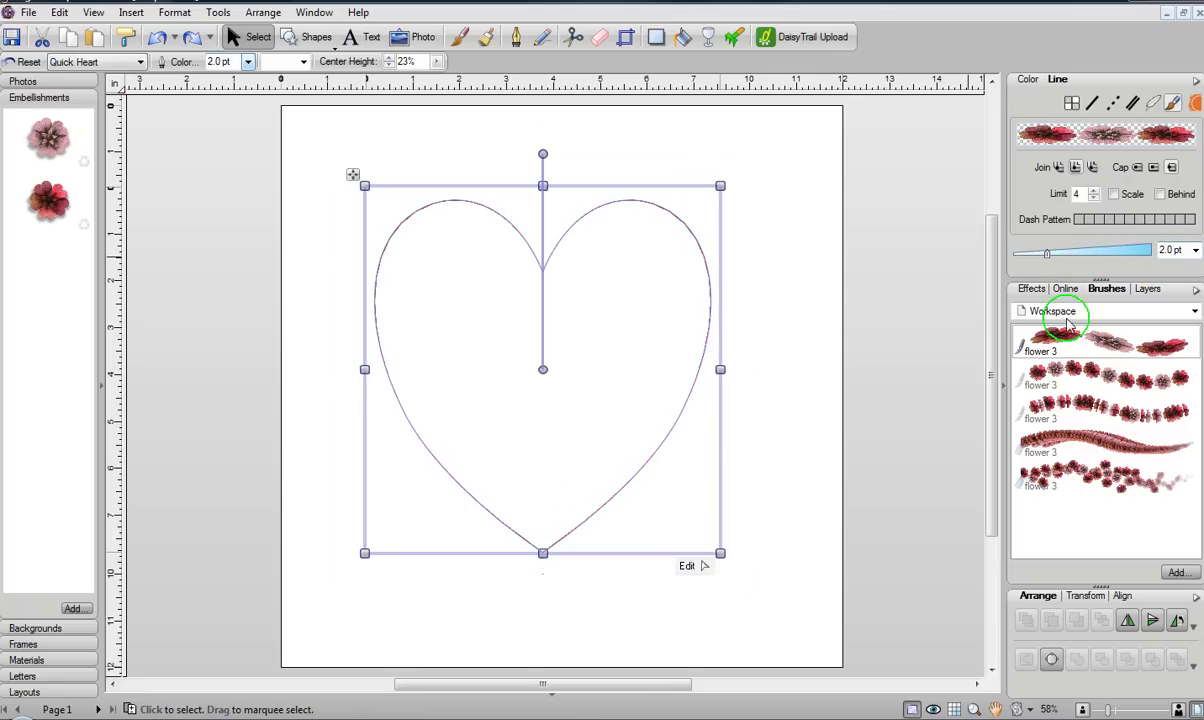
click(1078, 374)
click(1078, 374)
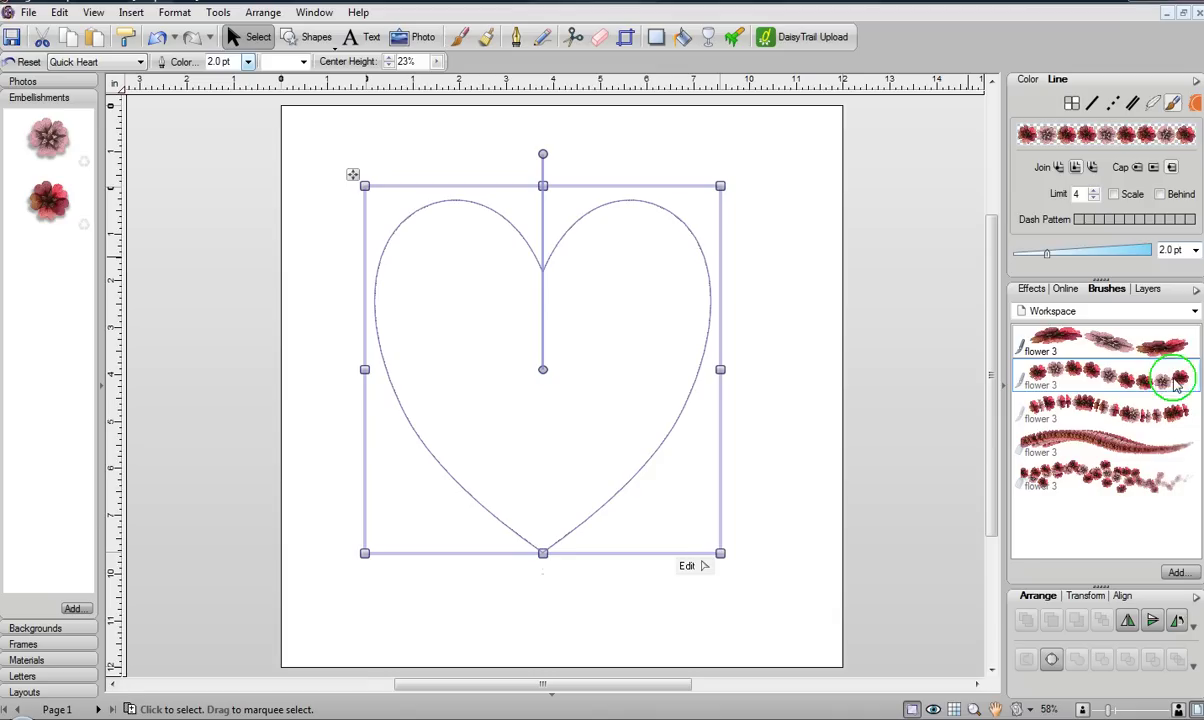
mouse_move(1049, 254)
mouse_down()
mouse_move(1150, 265)
mouse_move(1156, 255)
mouse_up()
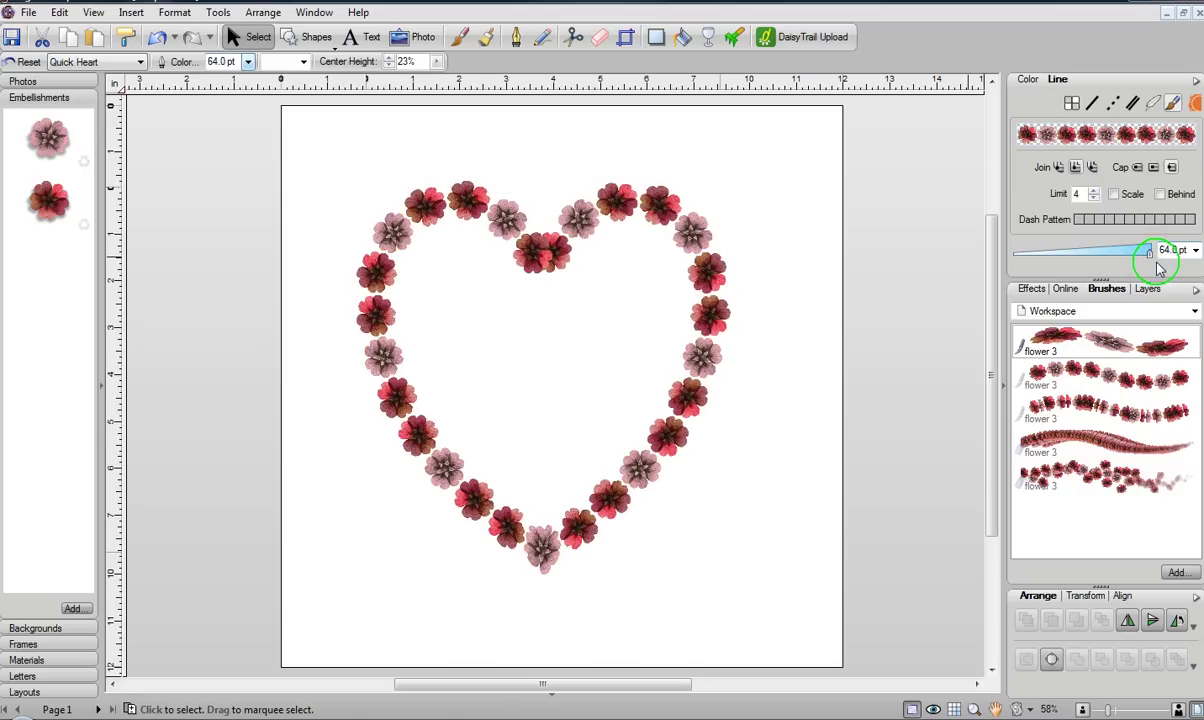
click(812, 350)
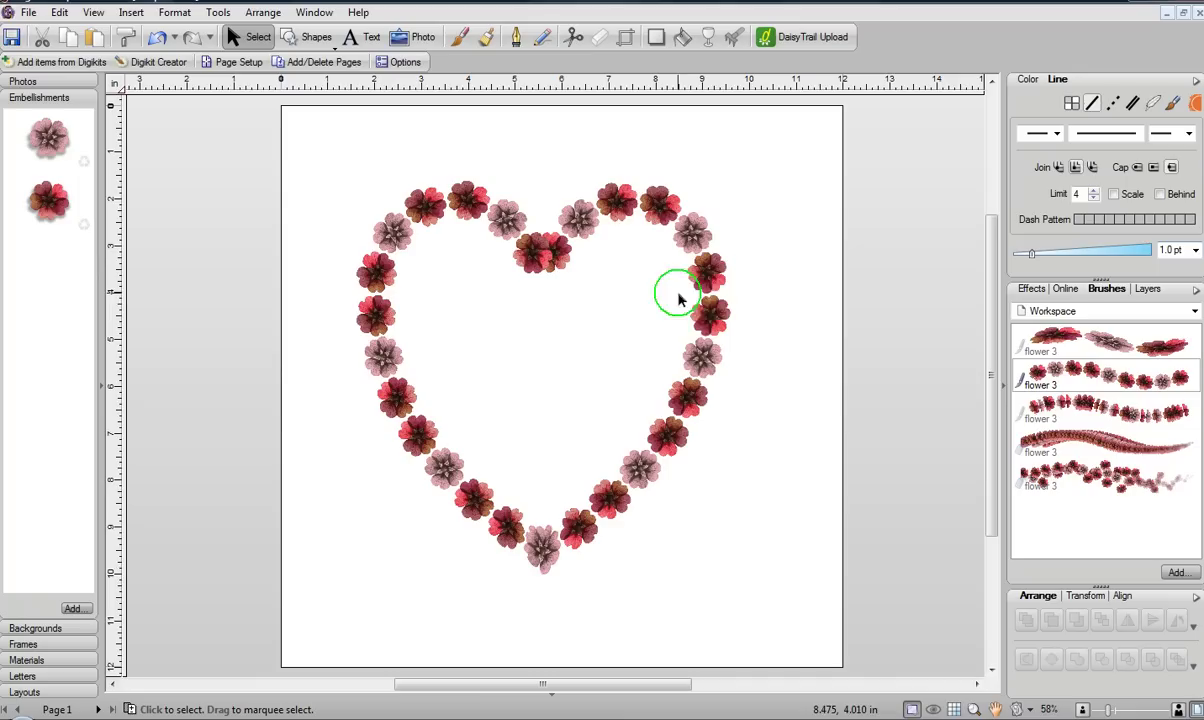
click(588, 221)
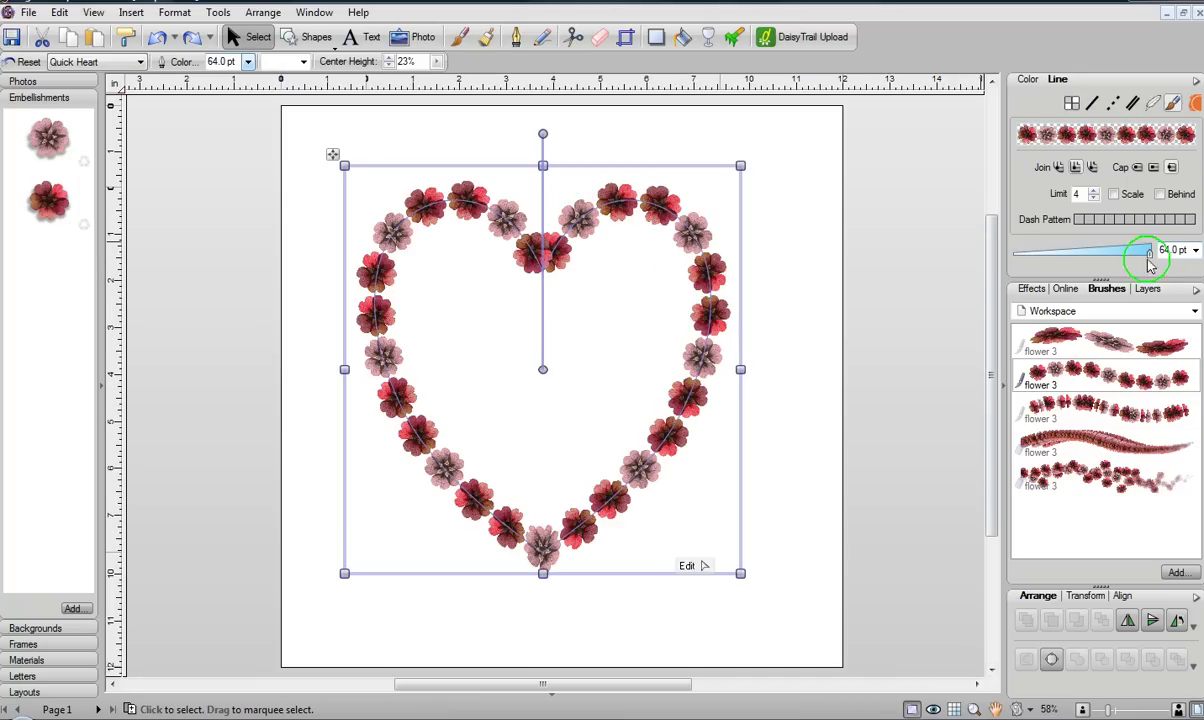
- Thin the heart's flower outline to 2.2 pt, then thicken it again and preview
drag(1150, 257, 1050, 254)
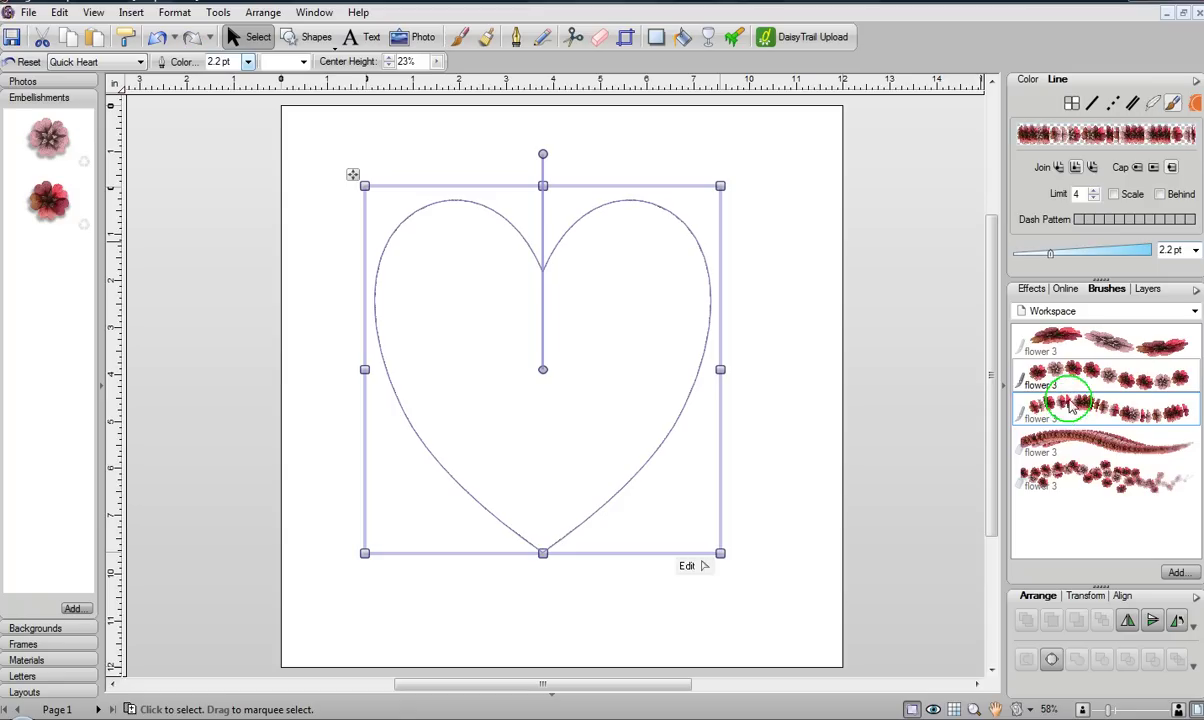
click(1052, 256)
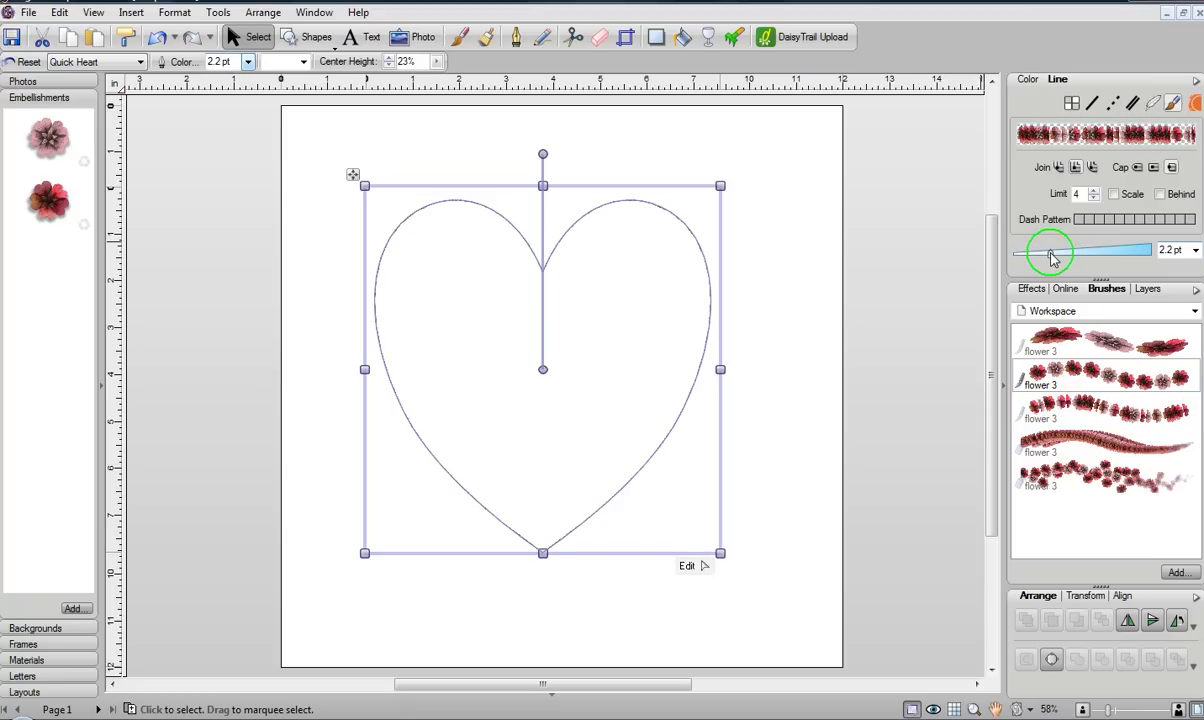
drag(1052, 257, 1142, 256)
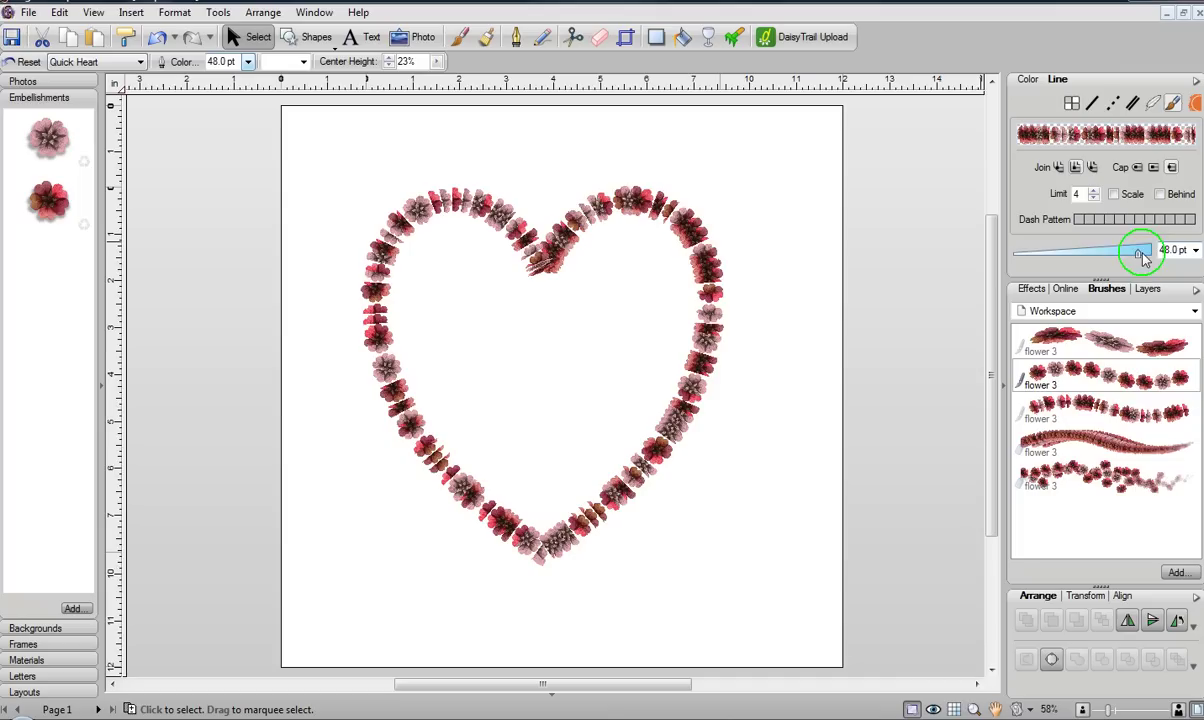
click(766, 516)
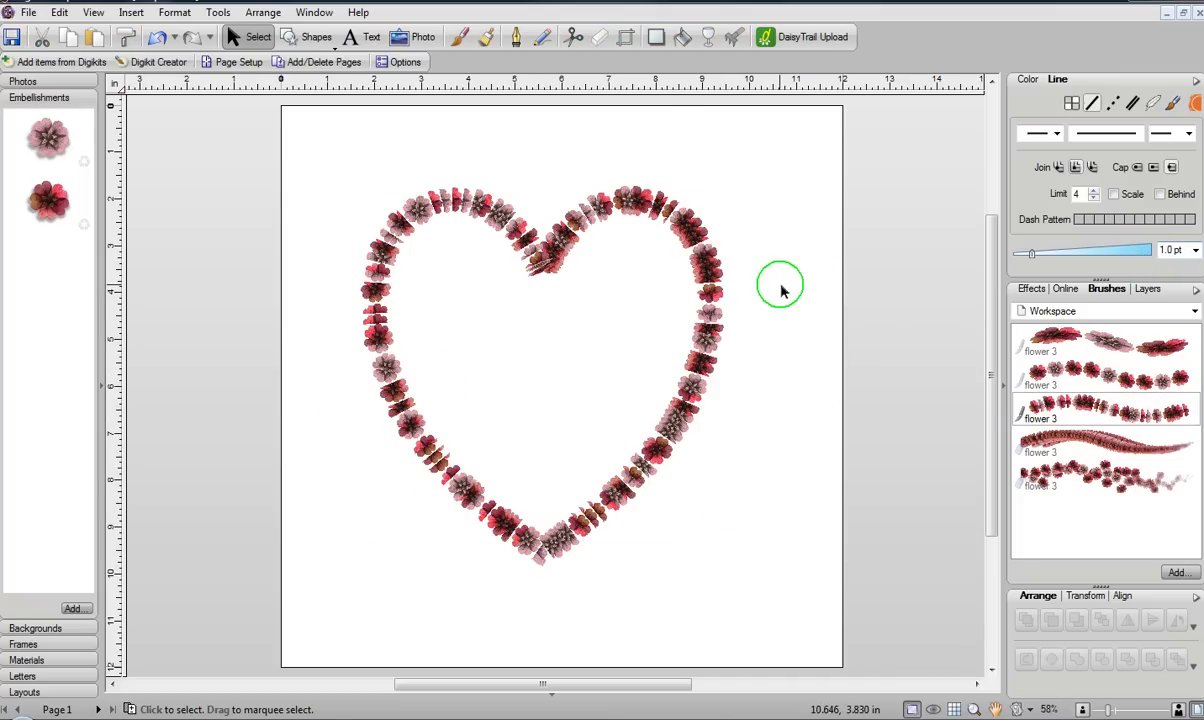
click(638, 205)
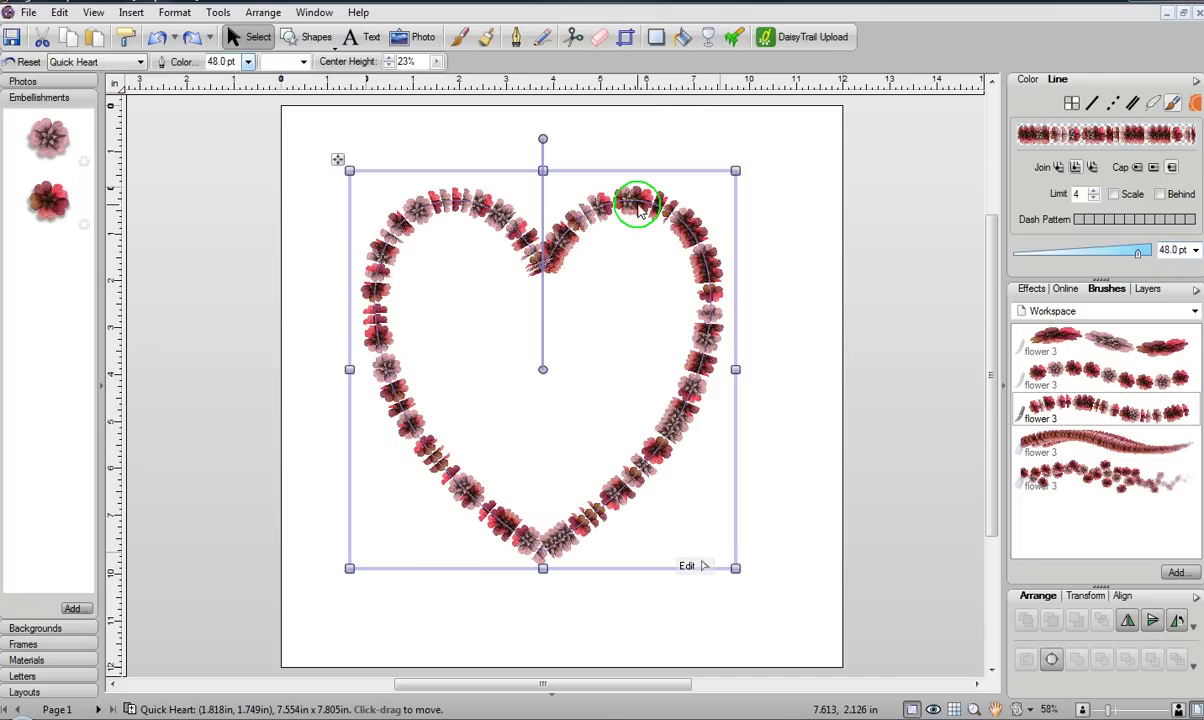
- Try the dense garland brush, then settle on the scattered flower-cluster brush at about 34 pt
click(1092, 450)
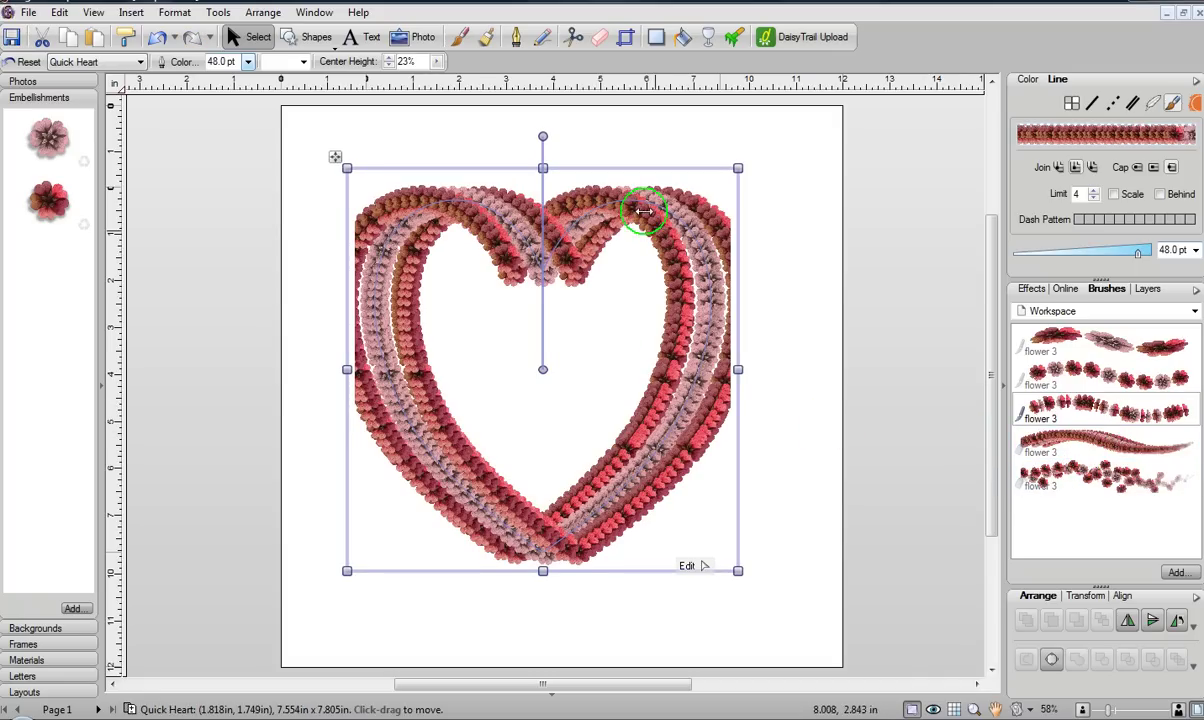
click(806, 330)
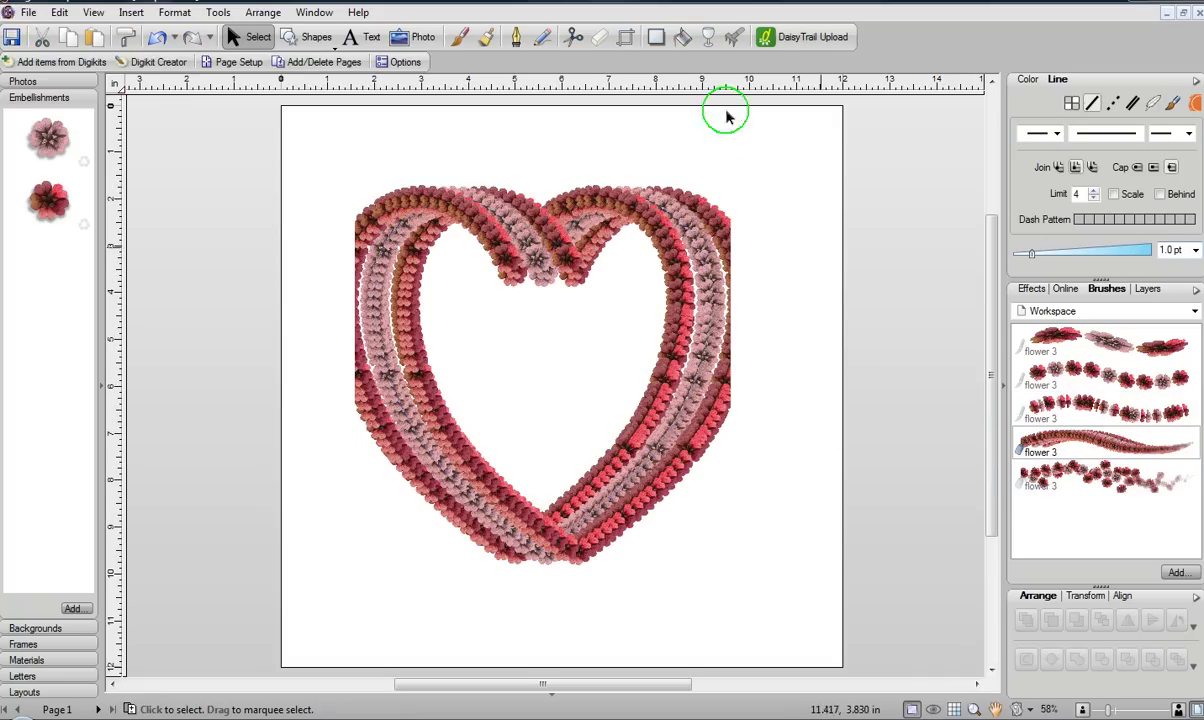
click(695, 233)
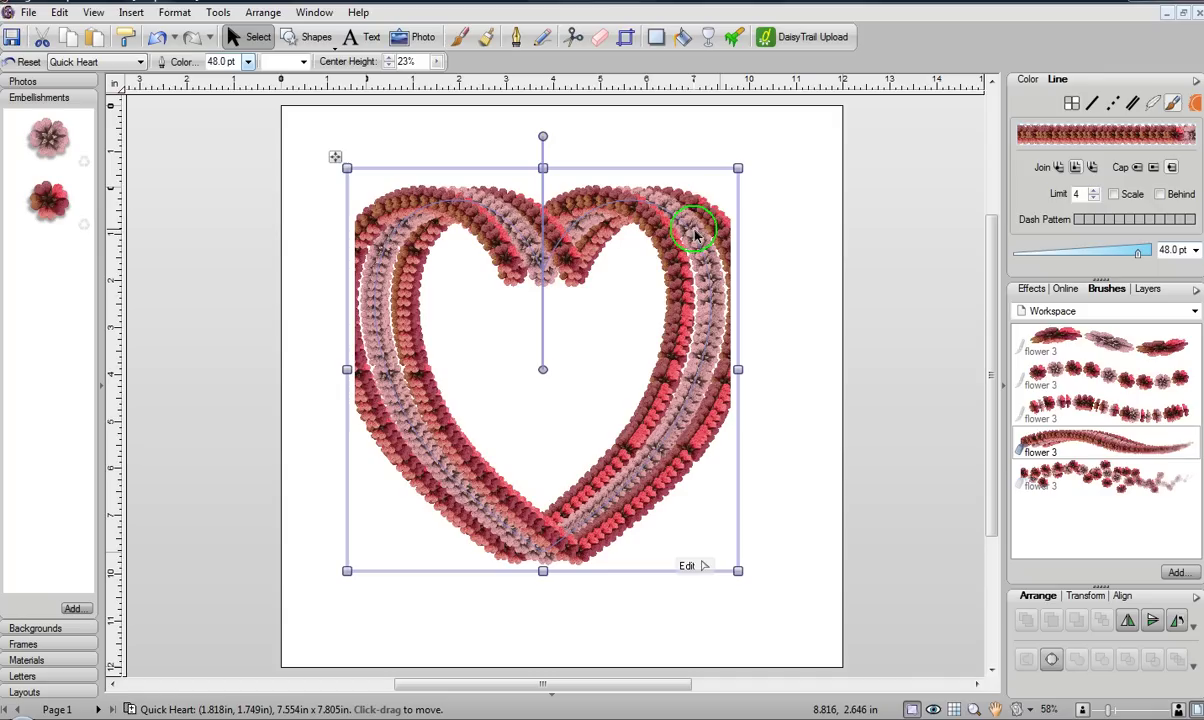
click(1071, 462)
click(1135, 253)
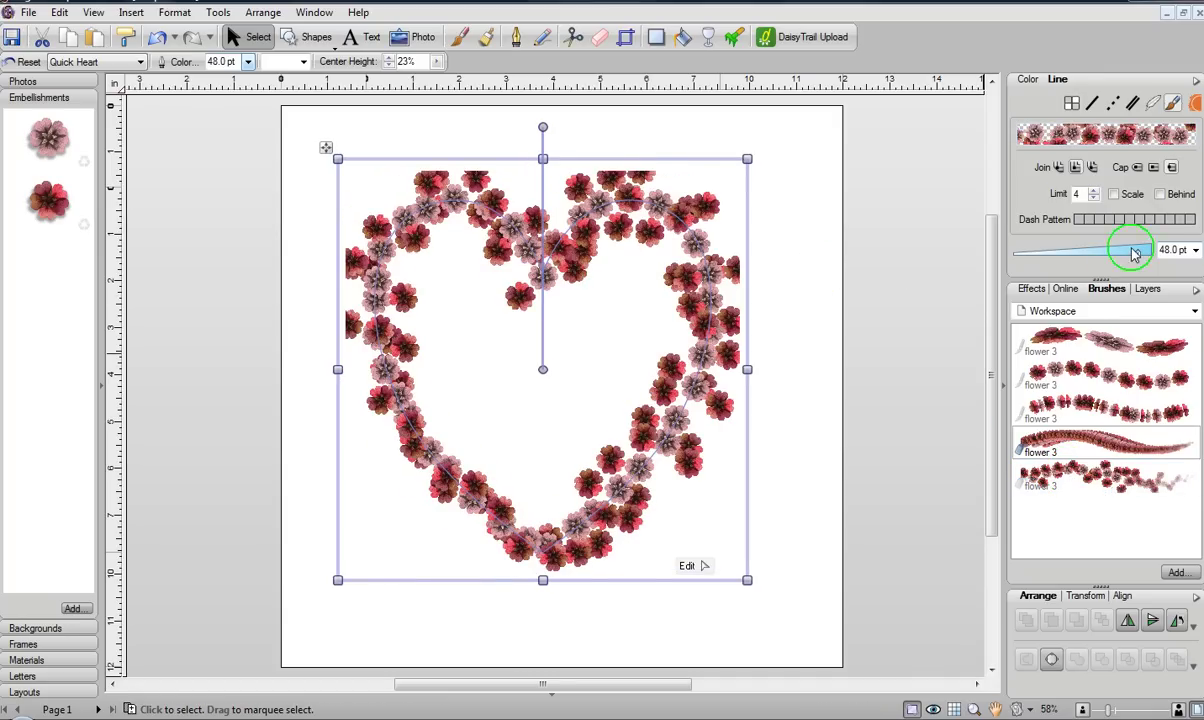
drag(1142, 254, 1129, 254)
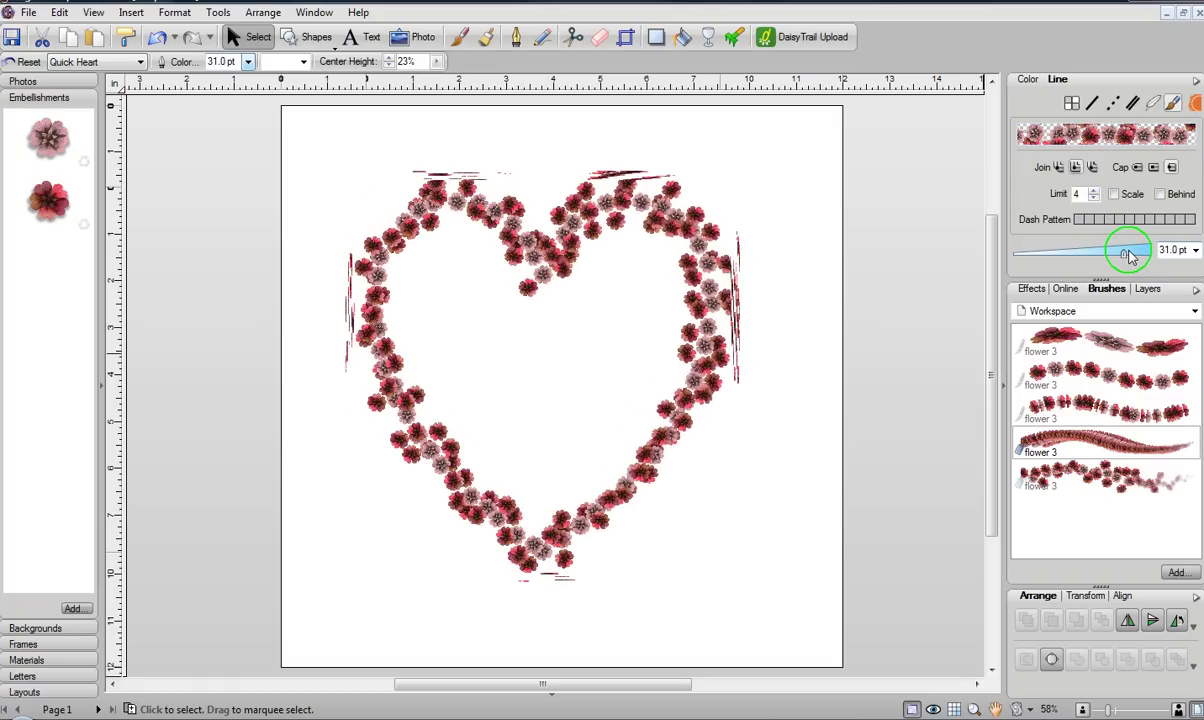
- Shrink the scattered flower outline to about 21 pt, then widen it to 42 pt
click(805, 390)
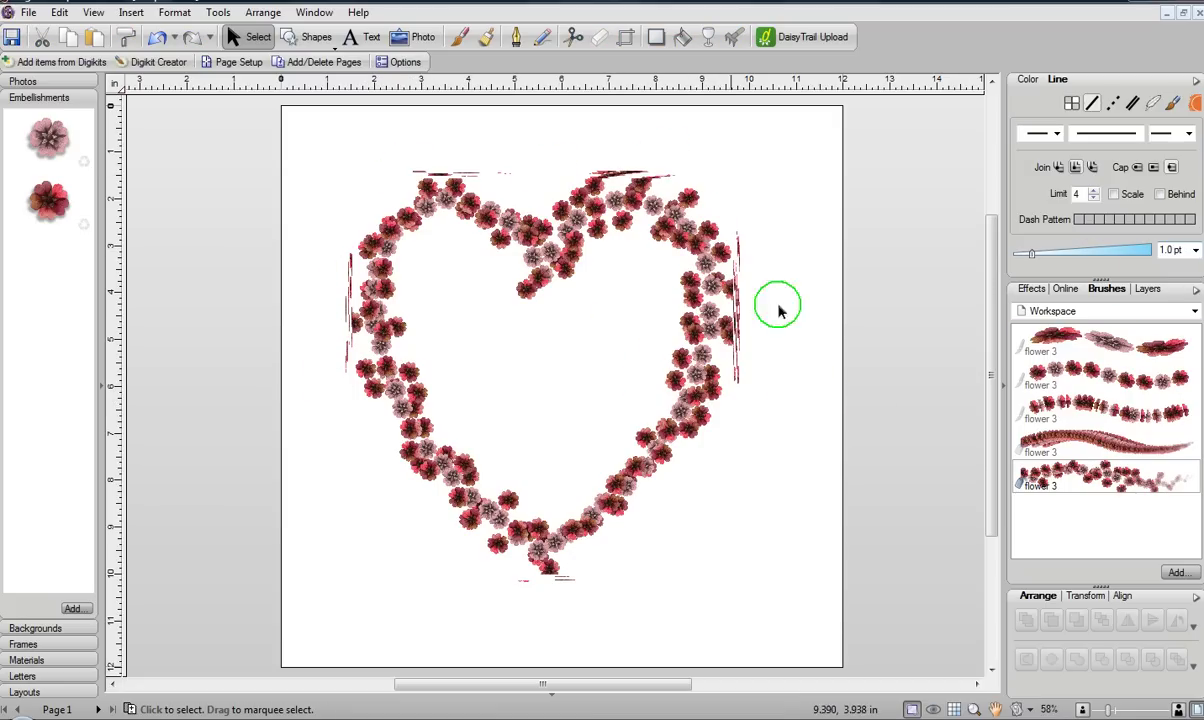
click(685, 268)
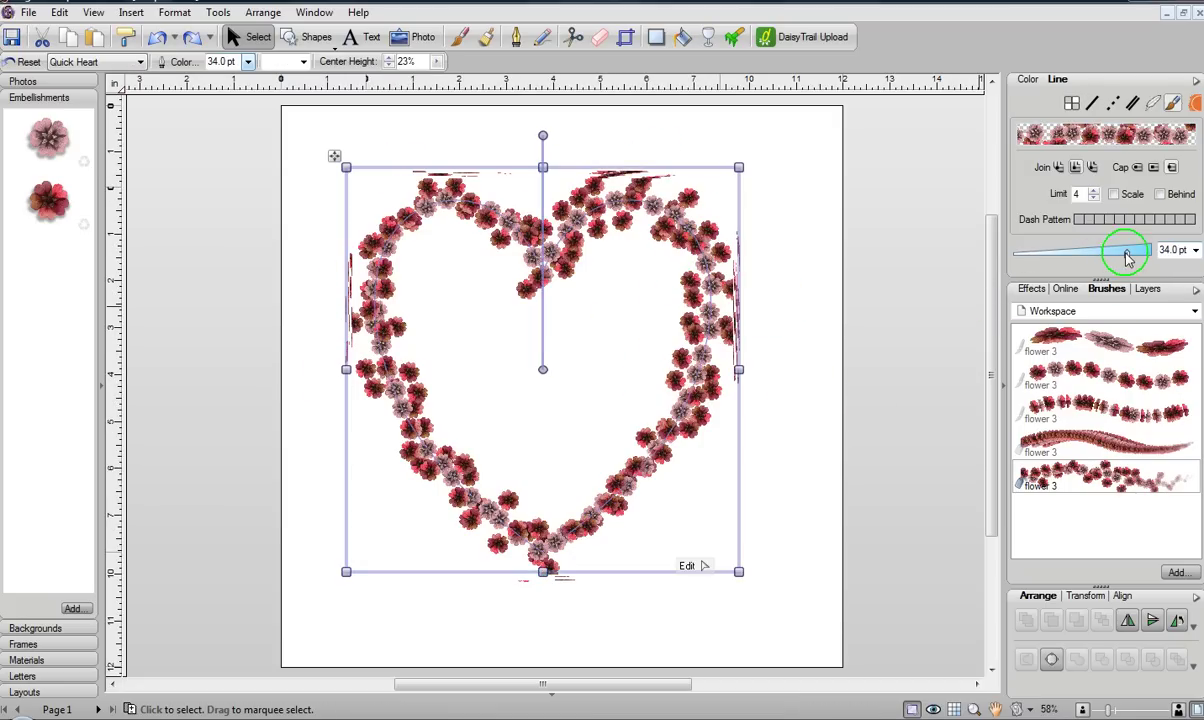
drag(1126, 258, 1105, 255)
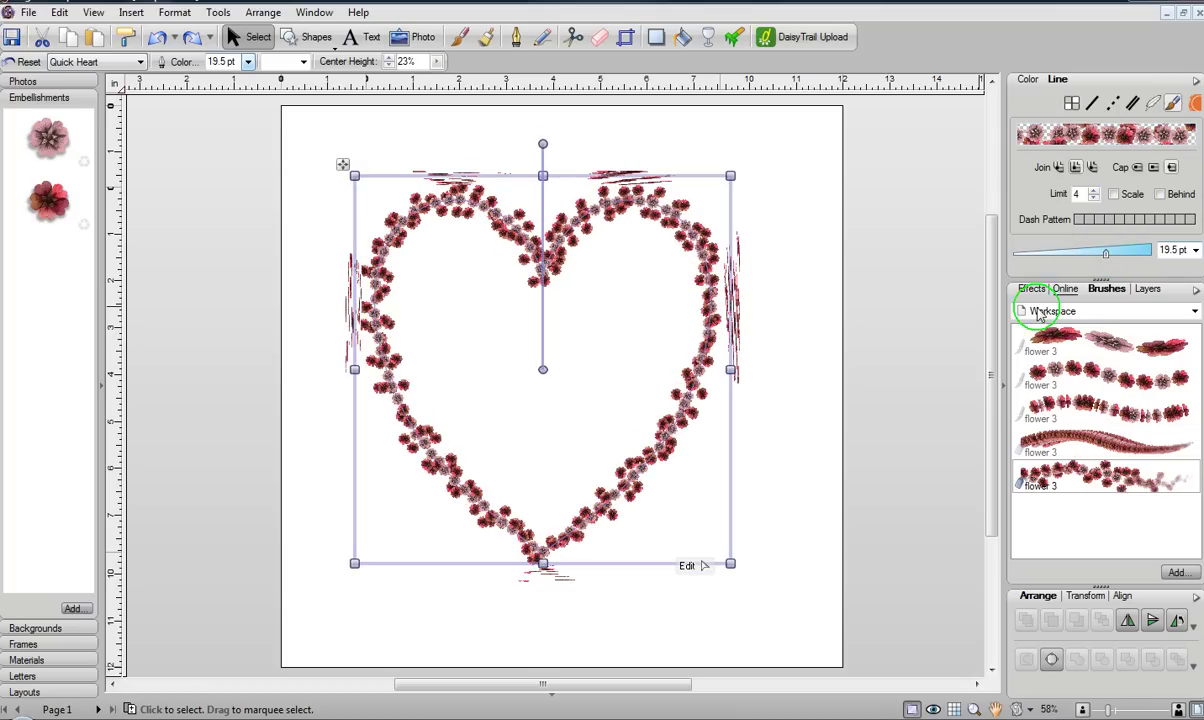
drag(586, 690, 542, 664)
mouse_move(991, 436)
mouse_down()
mouse_move(992, 543)
mouse_move(992, 317)
mouse_move(994, 460)
mouse_up()
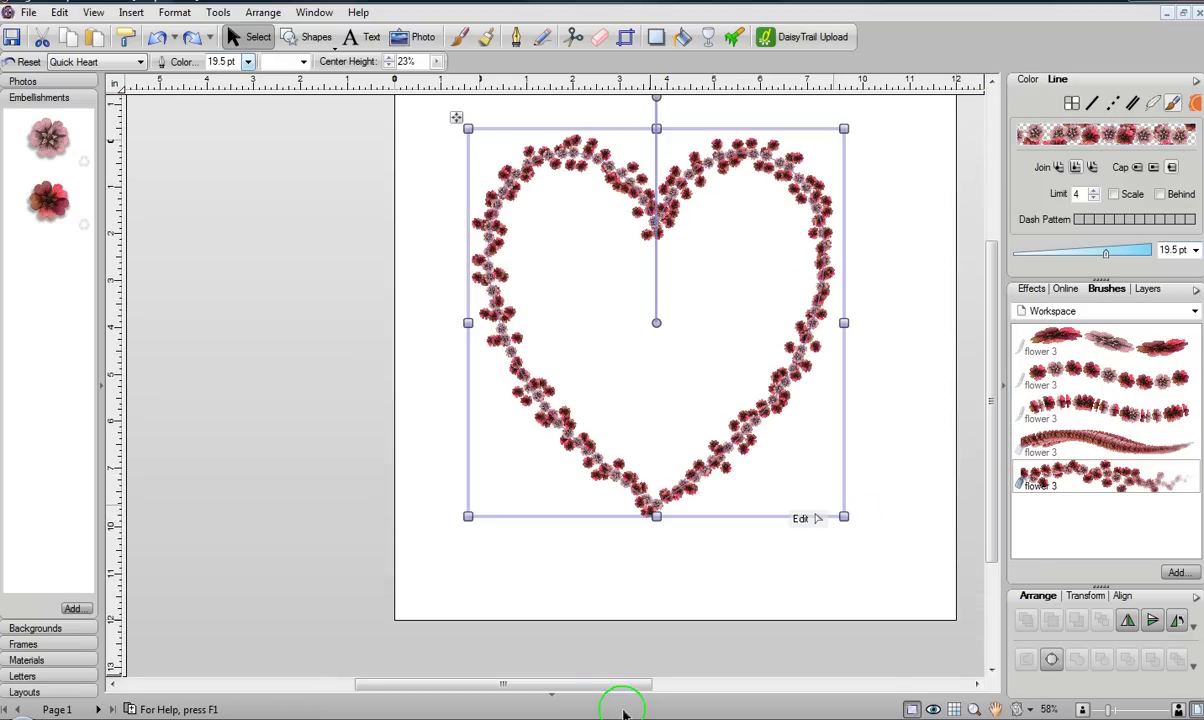
drag(615, 690, 643, 685)
drag(1107, 258, 1135, 252)
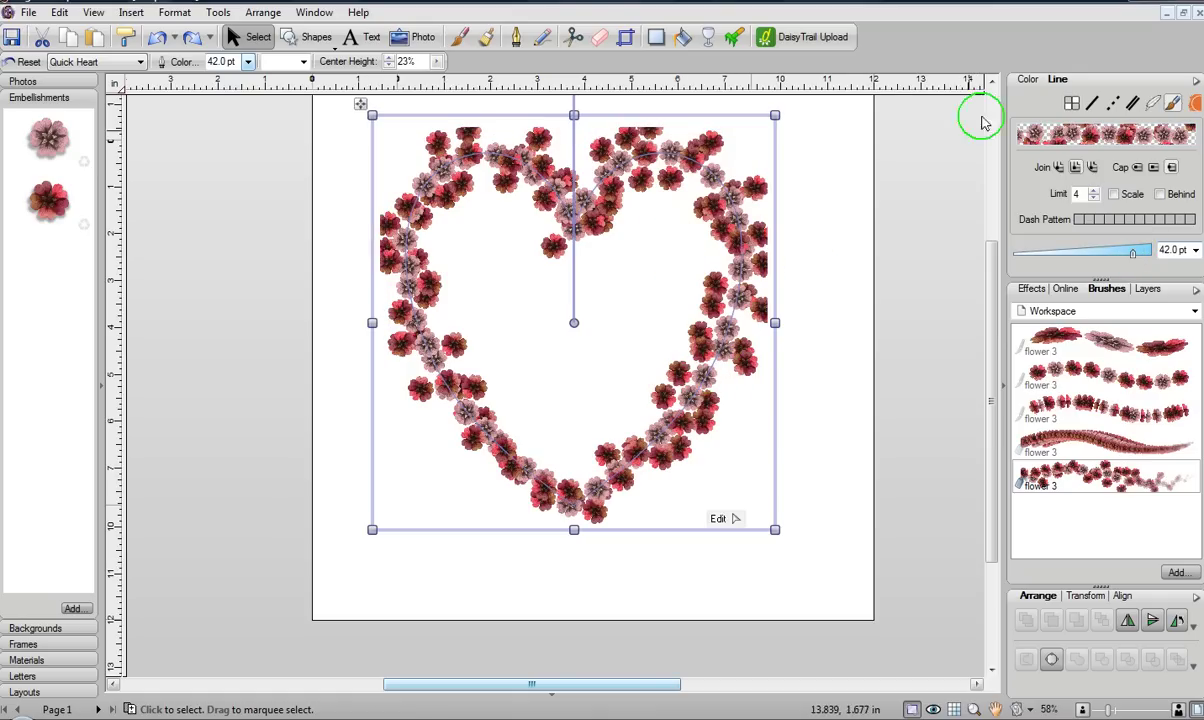
- Fill the heart with red and recolour its flower outline orange
click(1027, 80)
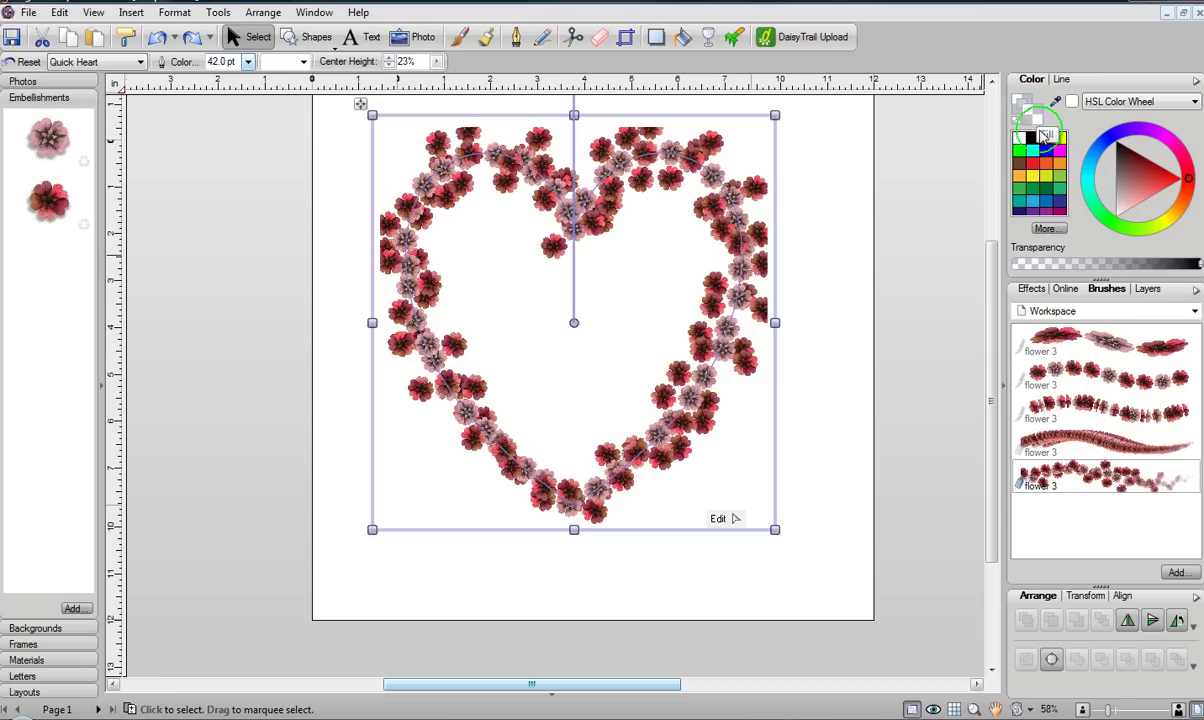
click(1036, 170)
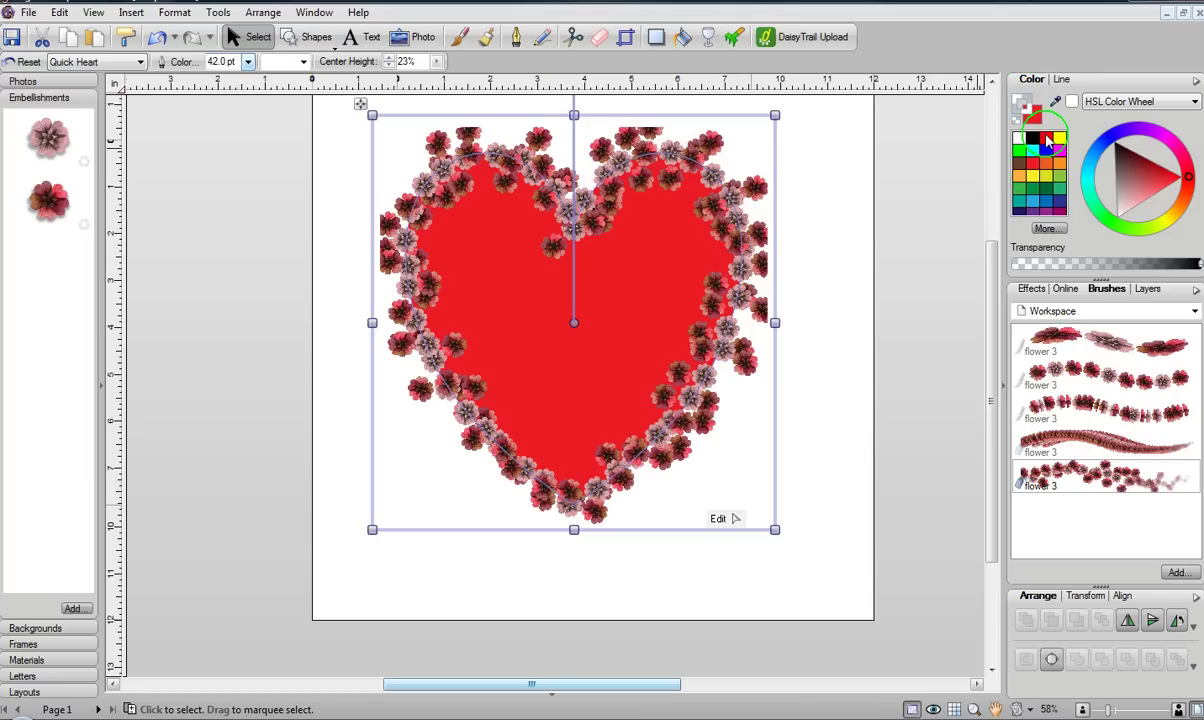
click(1046, 140)
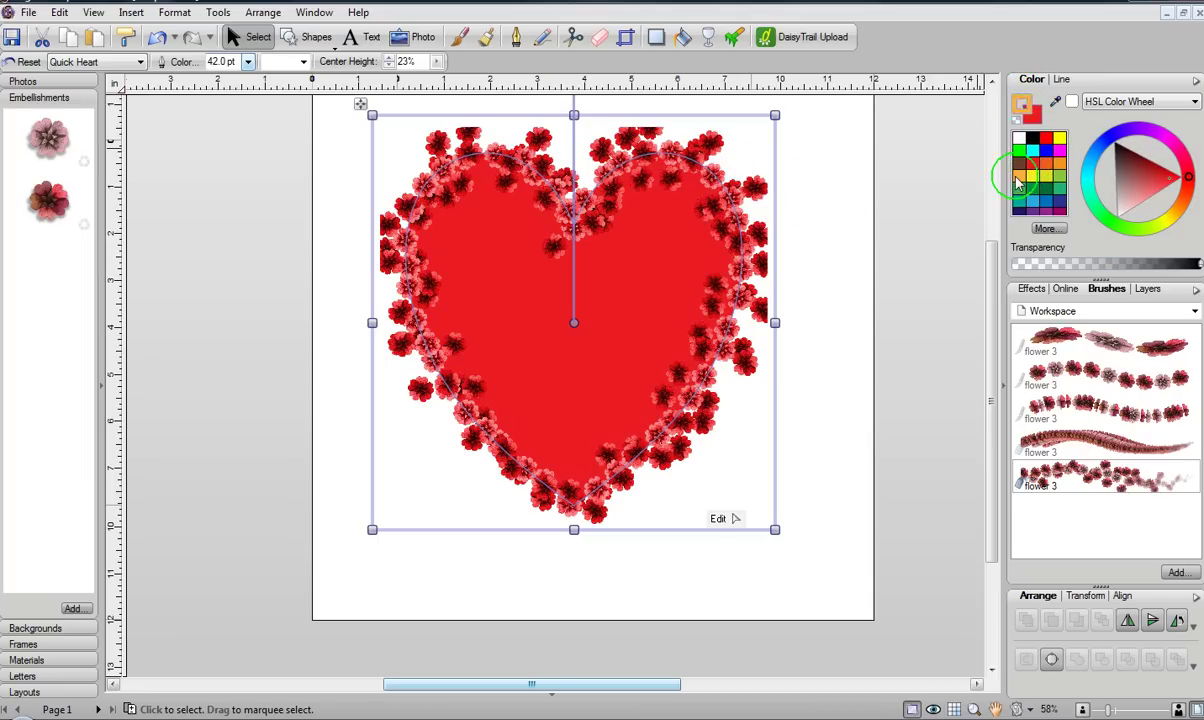
click(1018, 178)
click(818, 314)
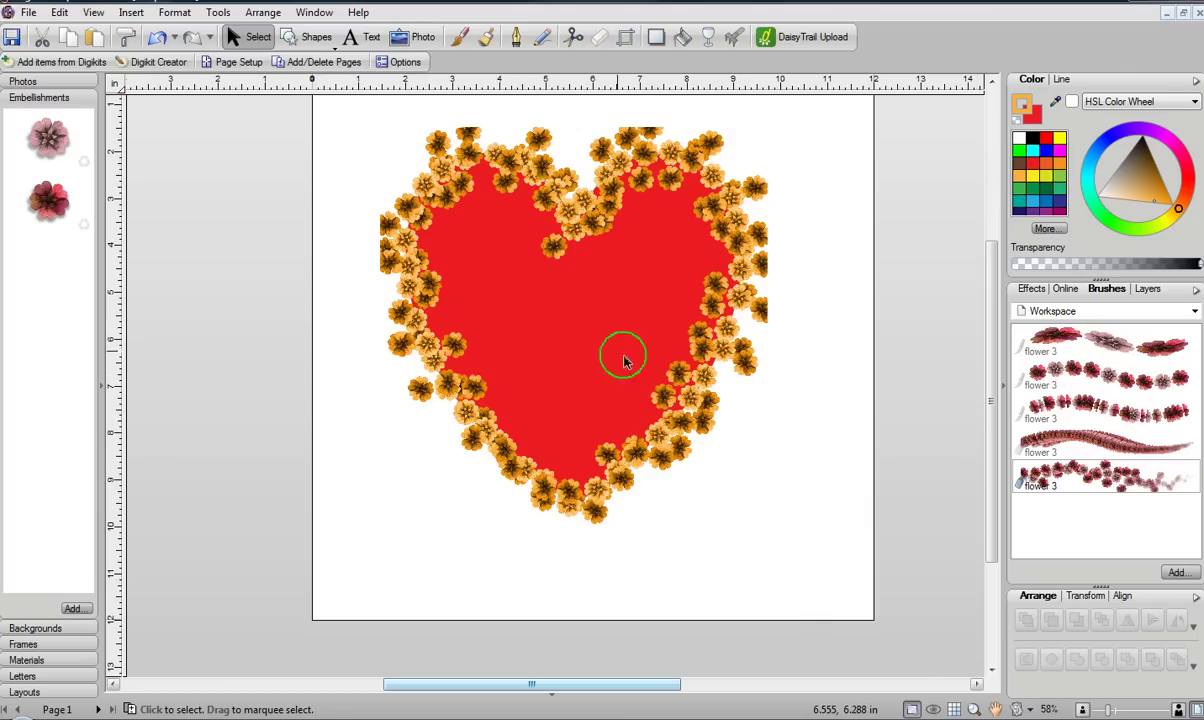
click(716, 300)
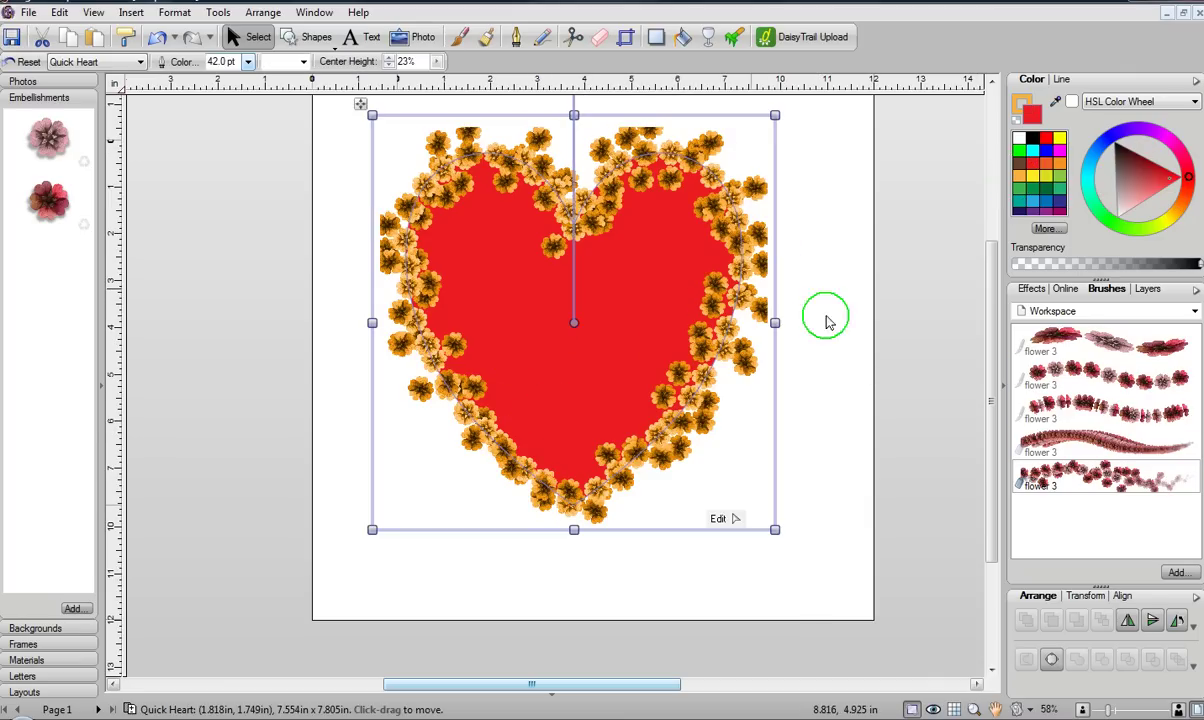
- Switch the heart outline to the evenly spaced flower 3 brush at 62 pt width
click(1060, 340)
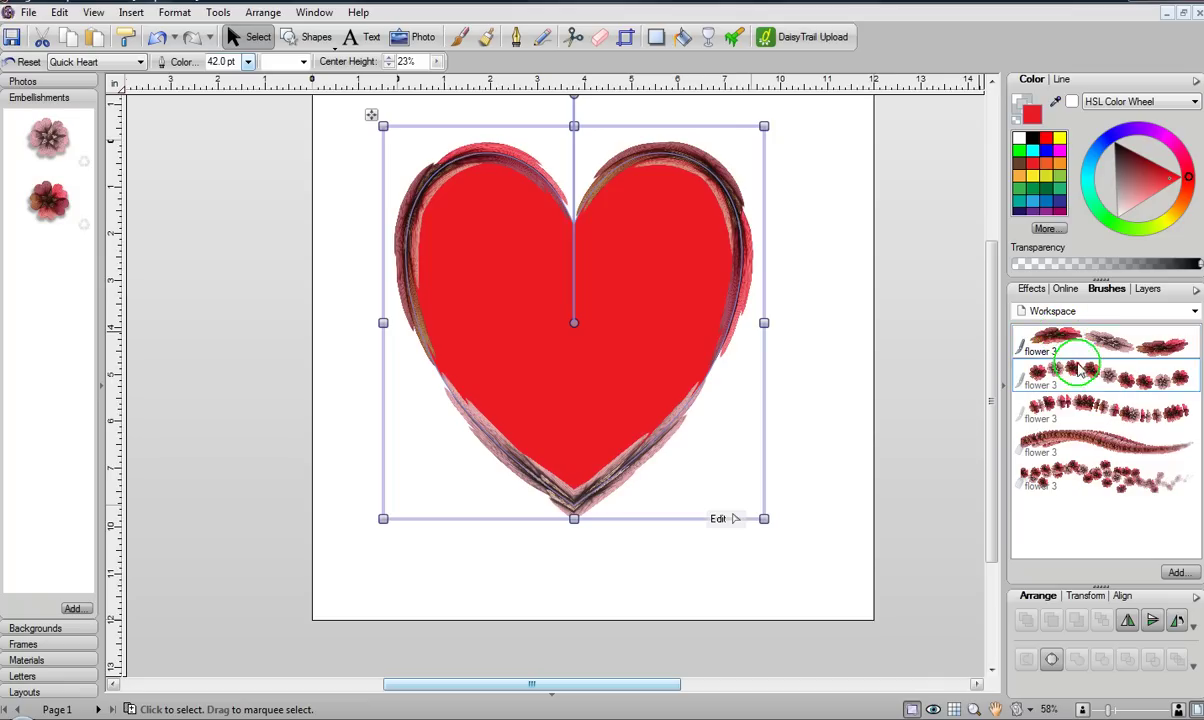
click(1073, 366)
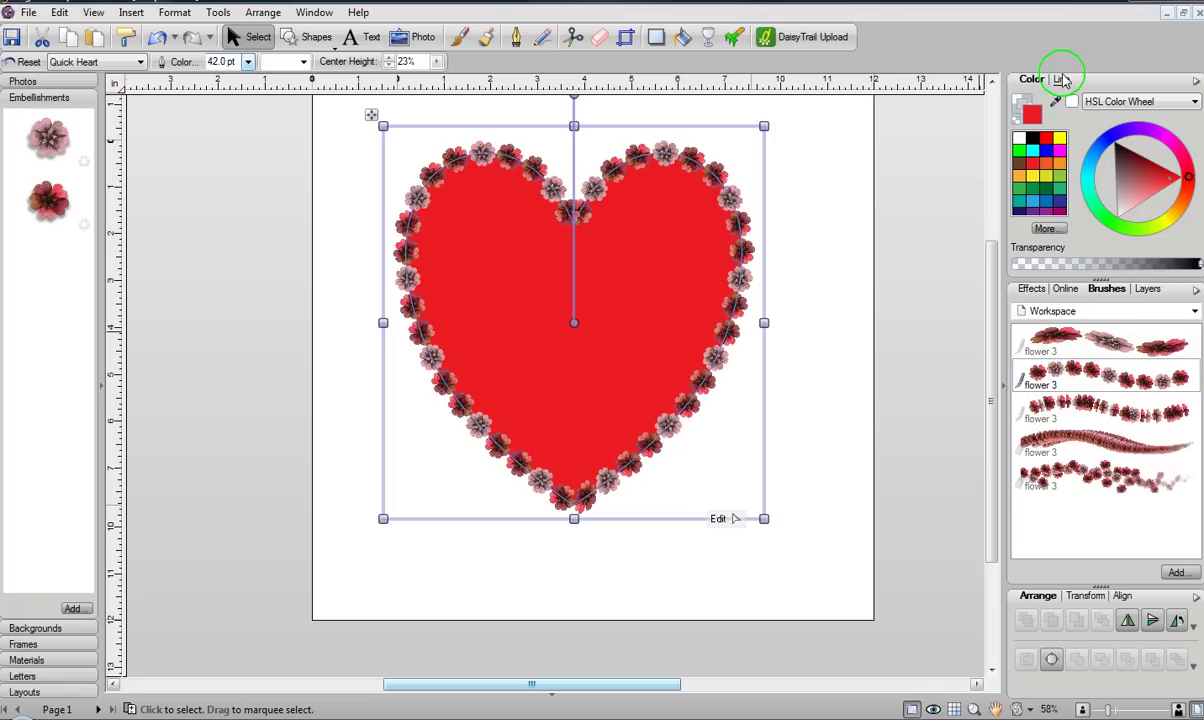
click(1060, 79)
drag(1134, 256, 1147, 252)
- Recolour the flower ring orange and deselect the heart to view the result
click(1031, 79)
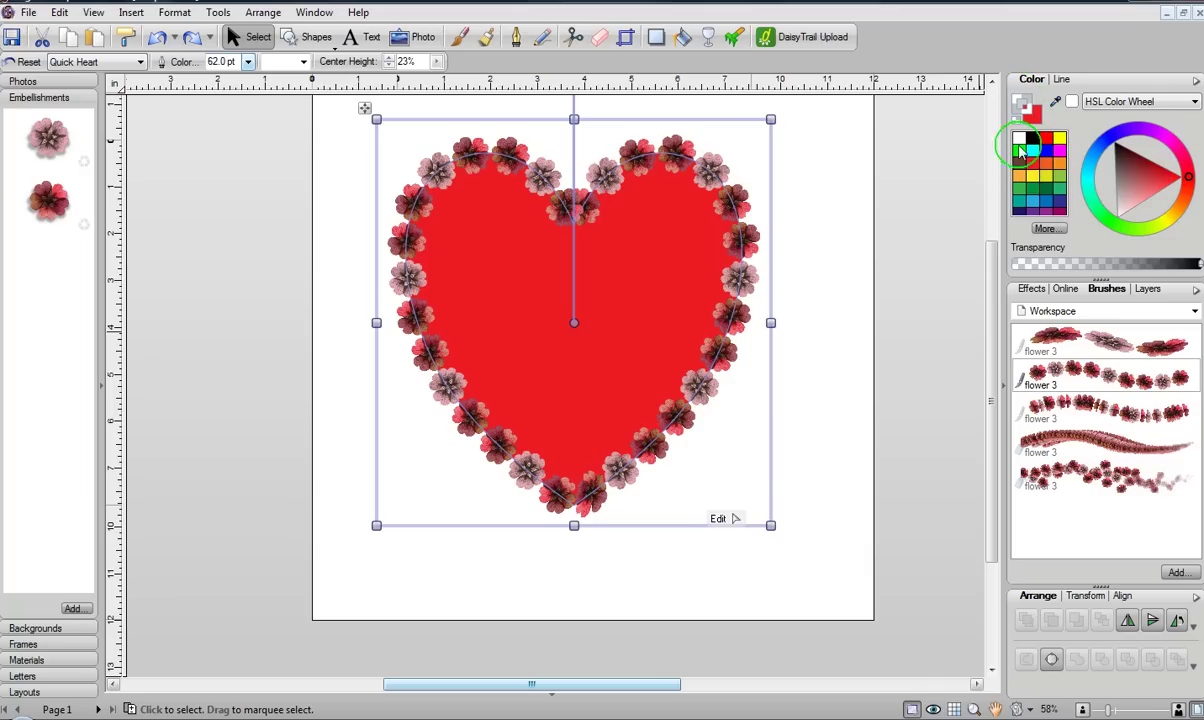
click(1019, 175)
click(789, 347)
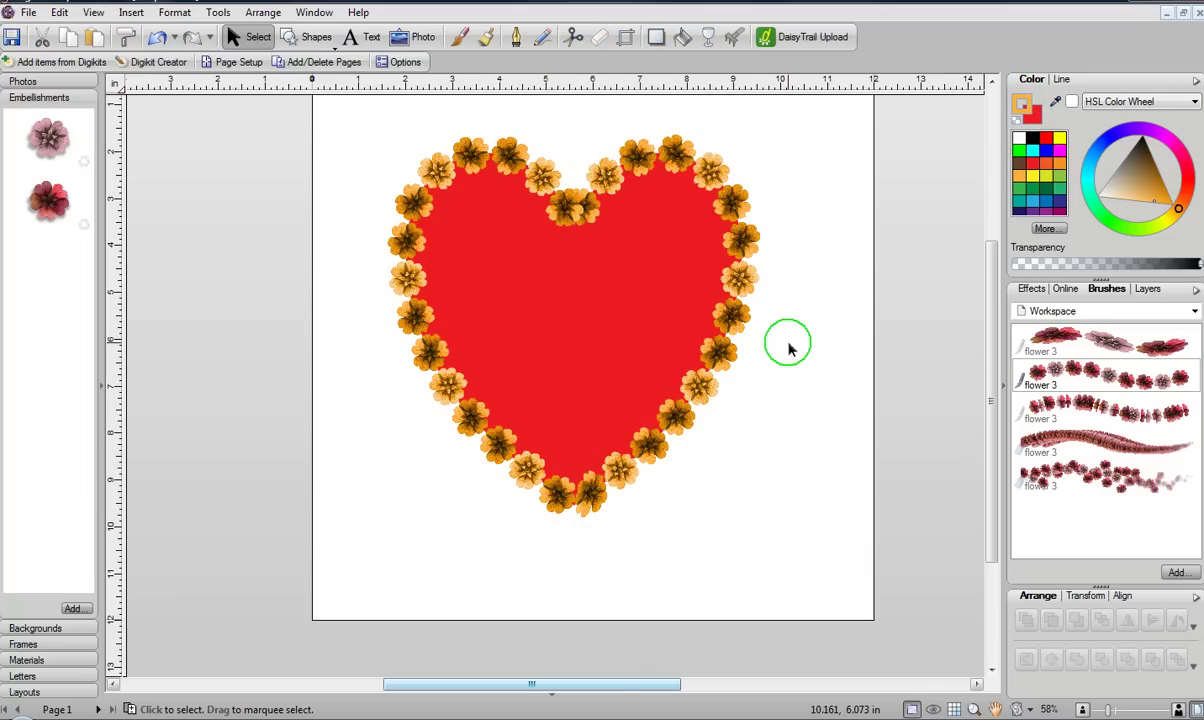